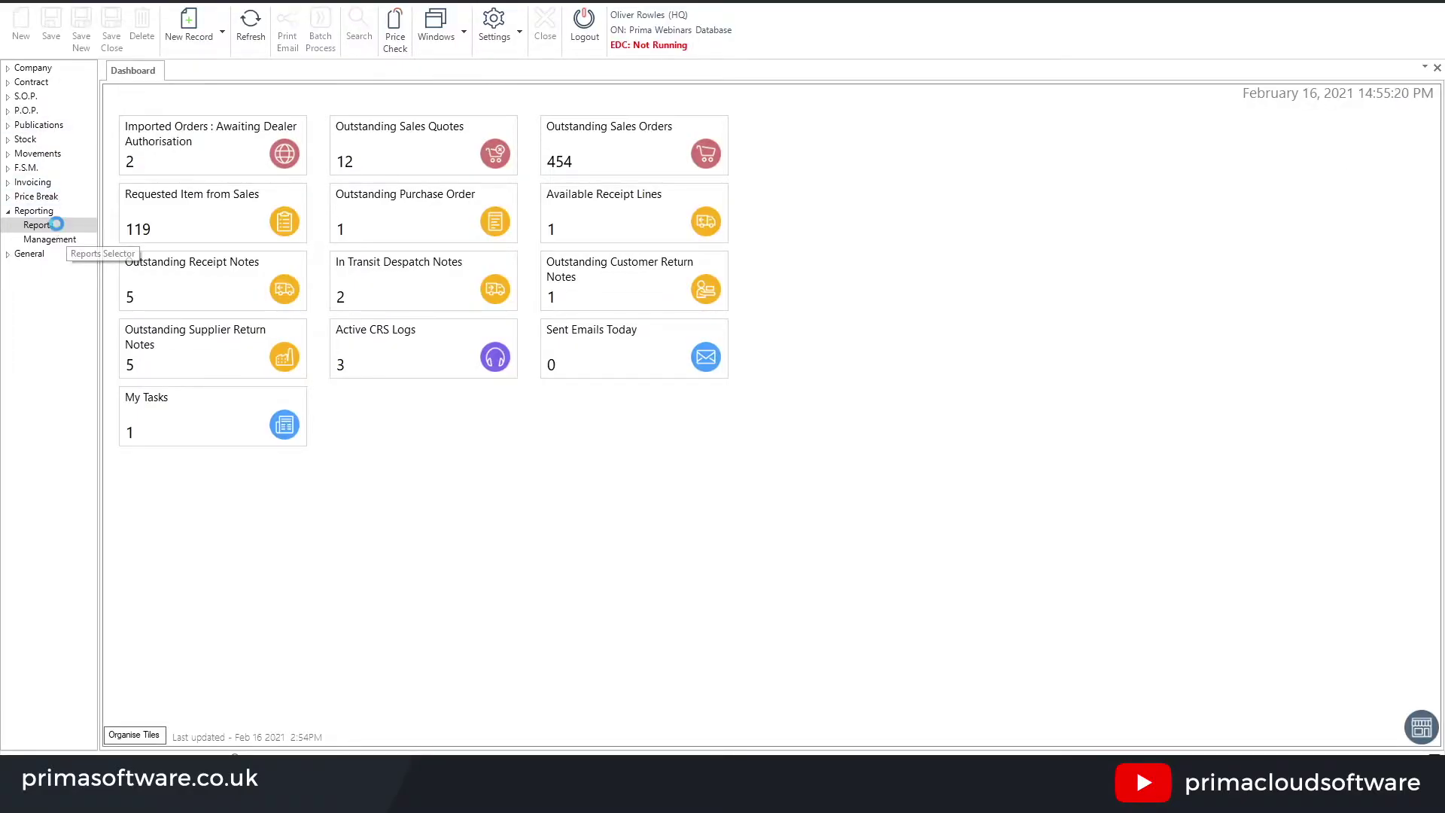
- Open the advanced reports list and filter the standard reports to the Sales Order Processing module
click(57, 224)
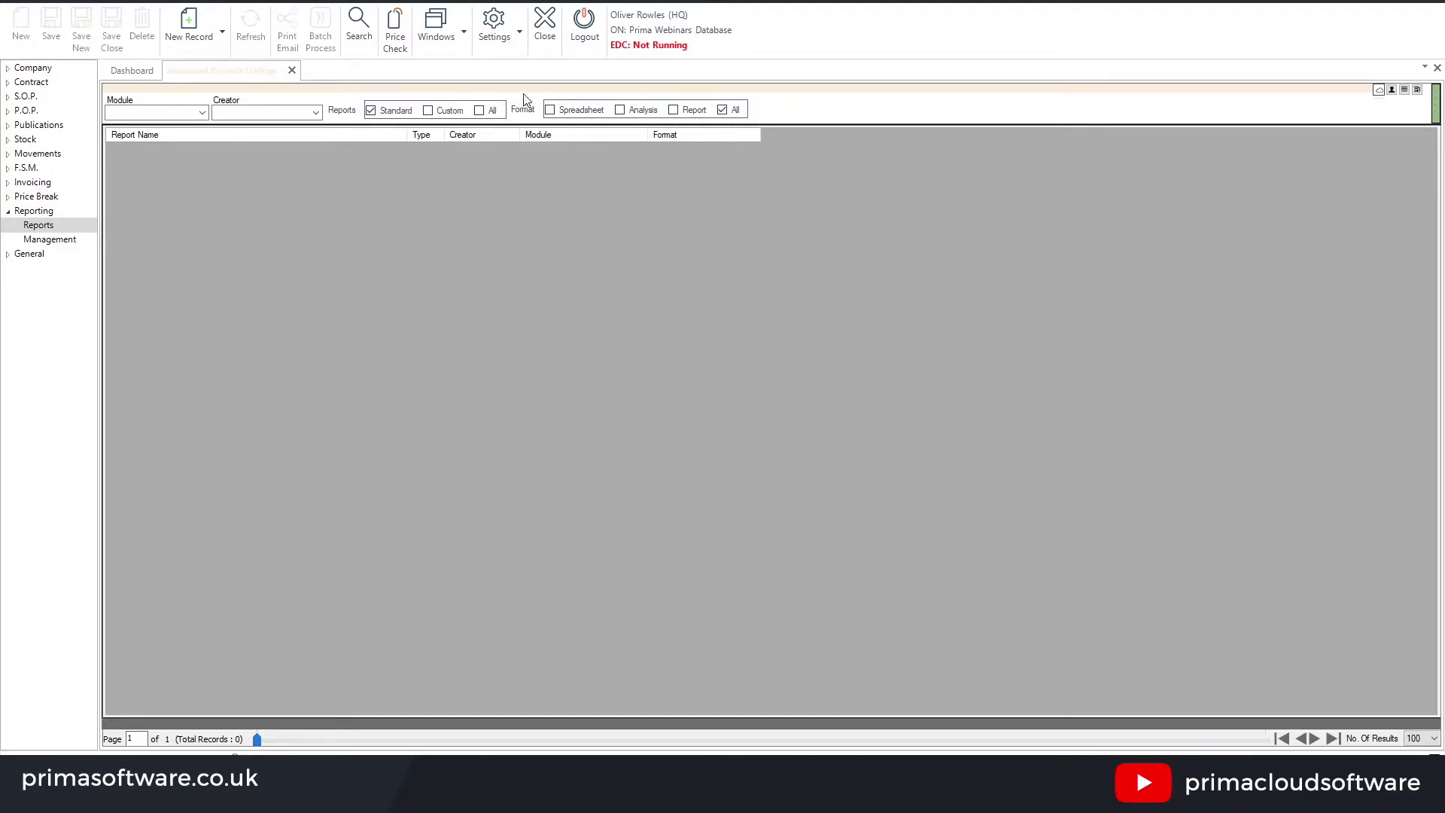
click(359, 28)
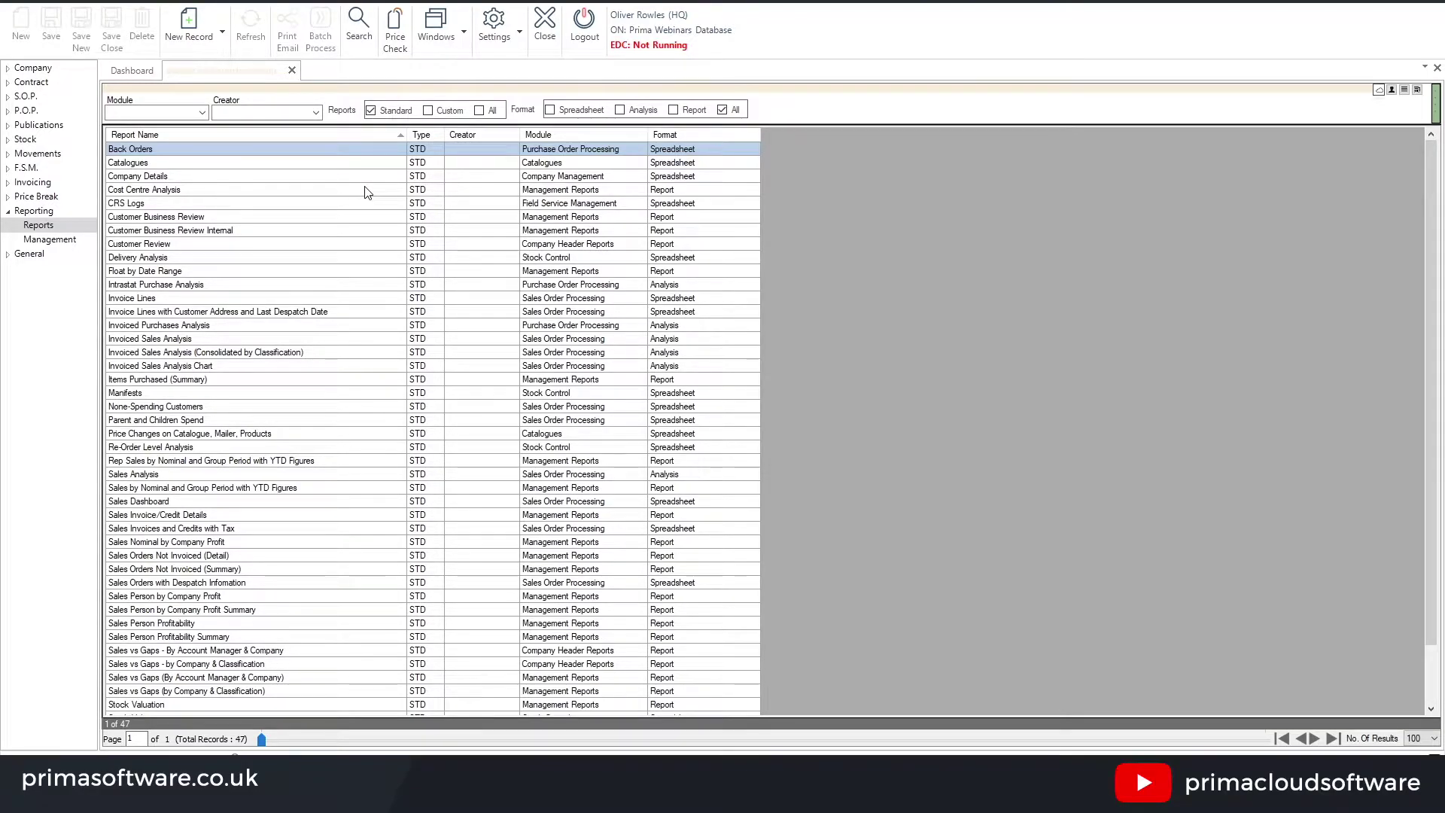
click(202, 112)
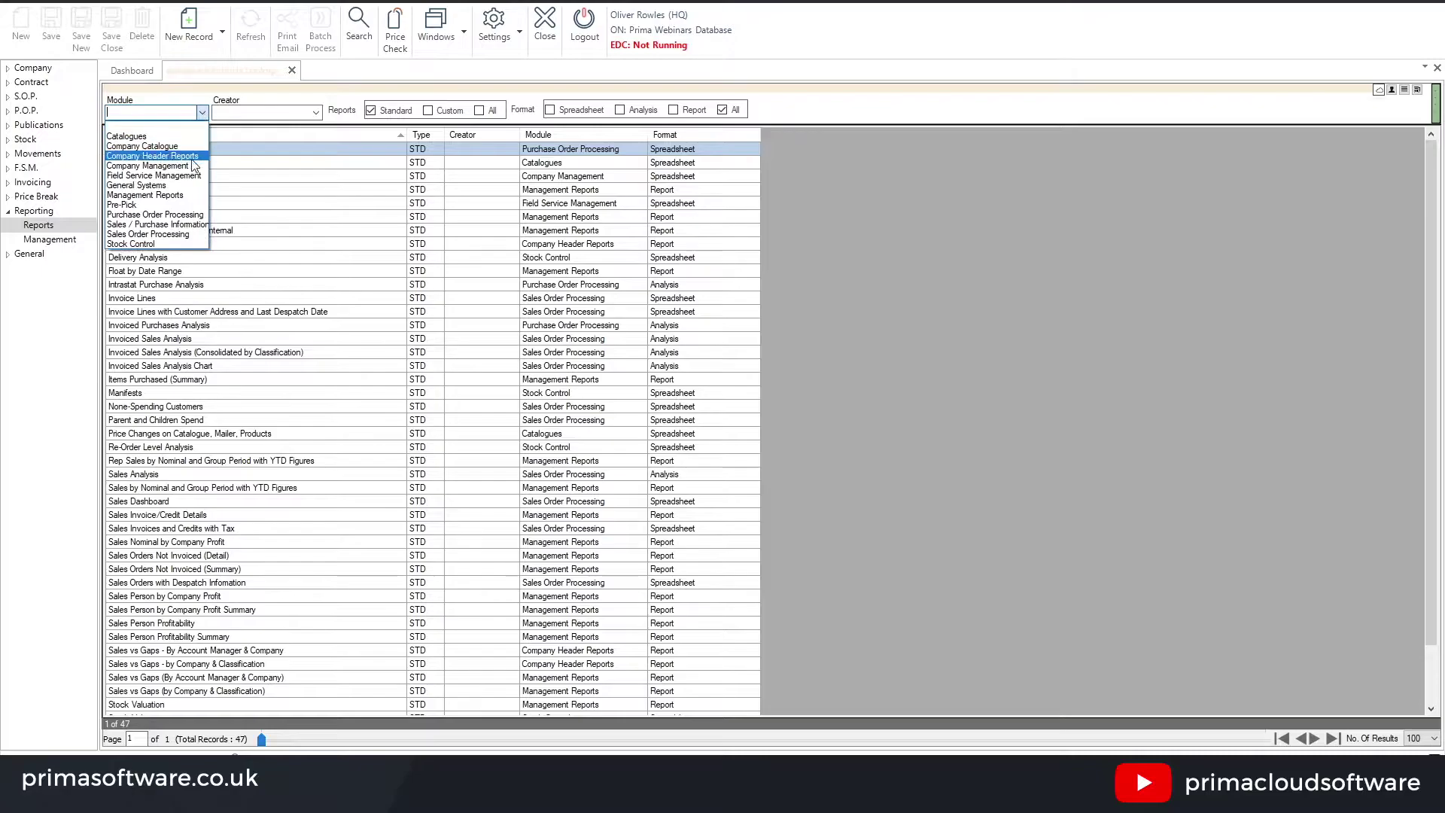
click(162, 235)
click(359, 27)
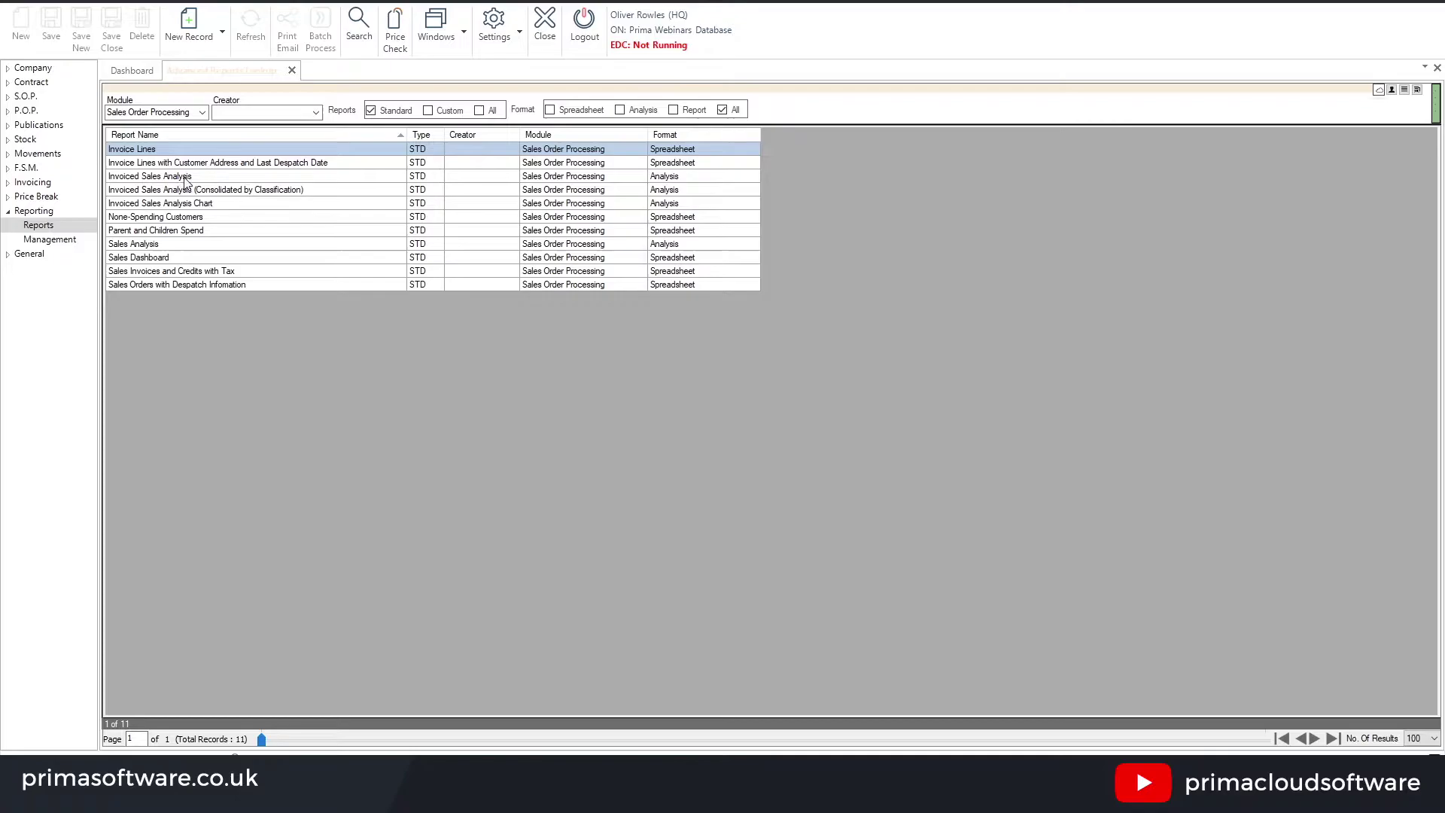
- List the custom Sales Order Processing reports and switch the list back to standard reports
click(428, 110)
click(359, 28)
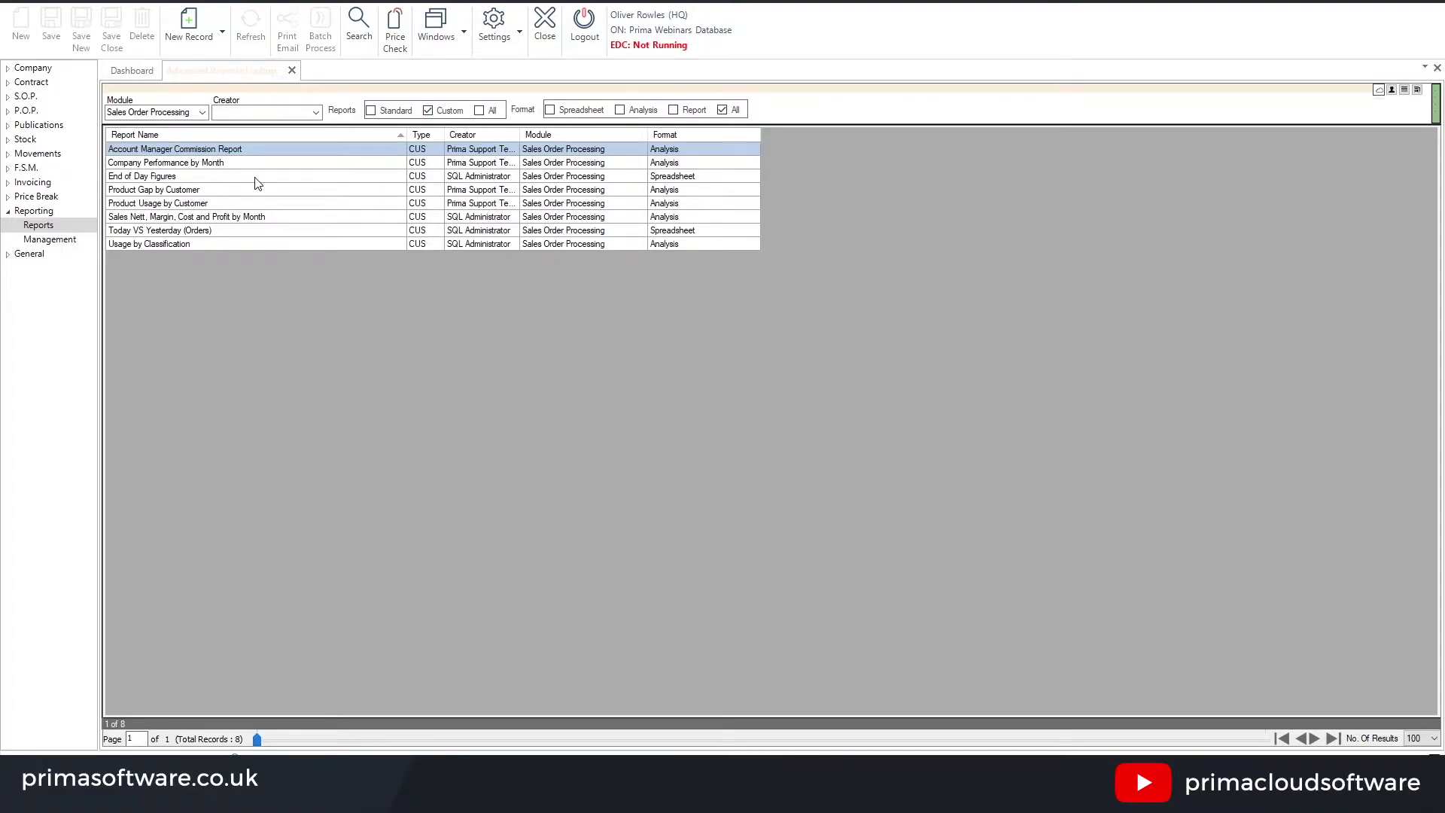
click(428, 112)
click(386, 112)
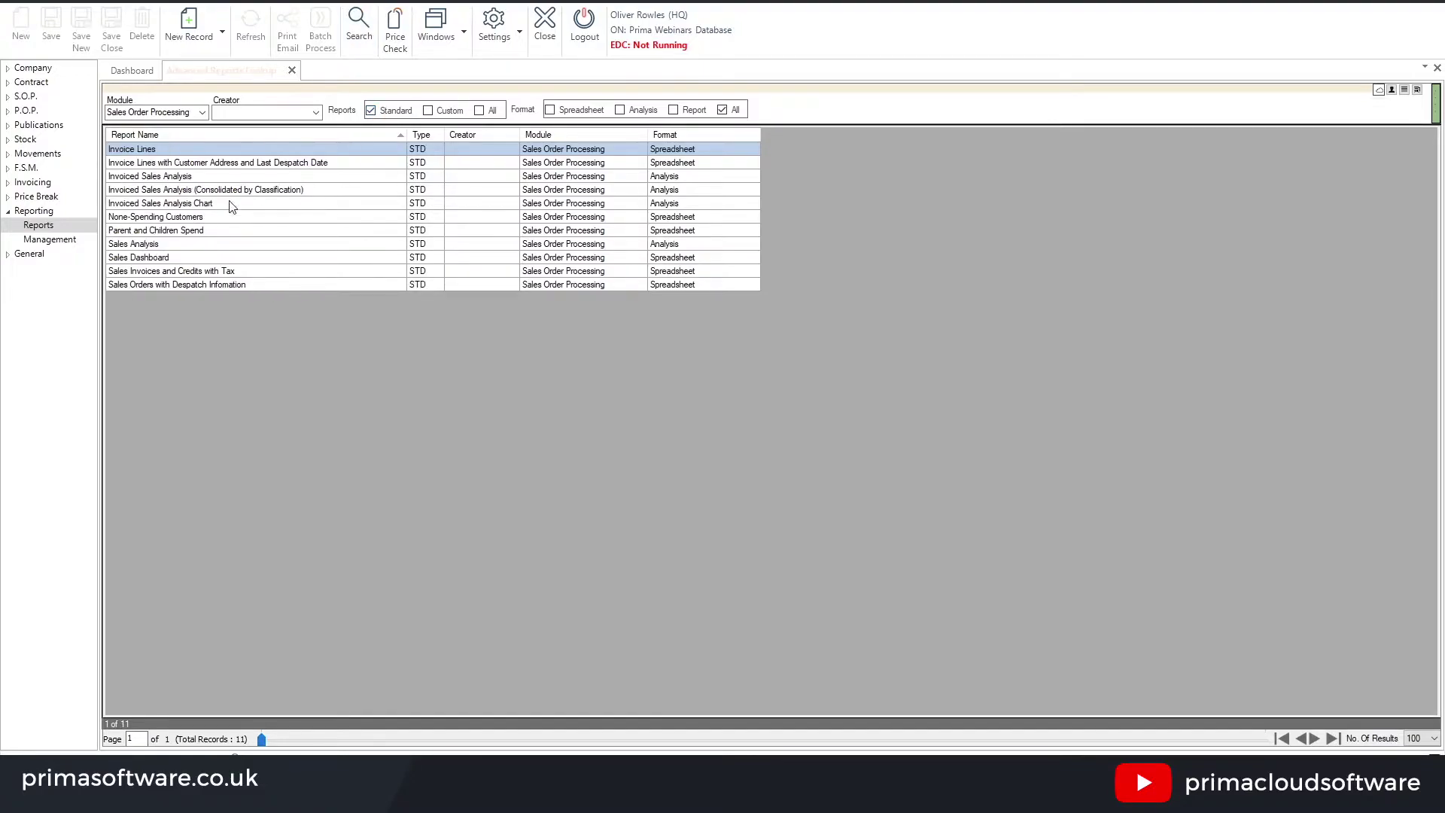
- Open the Sales Dashboard report in a maximized window and show its Dashboard sheet
click(166, 258)
click(162, 246)
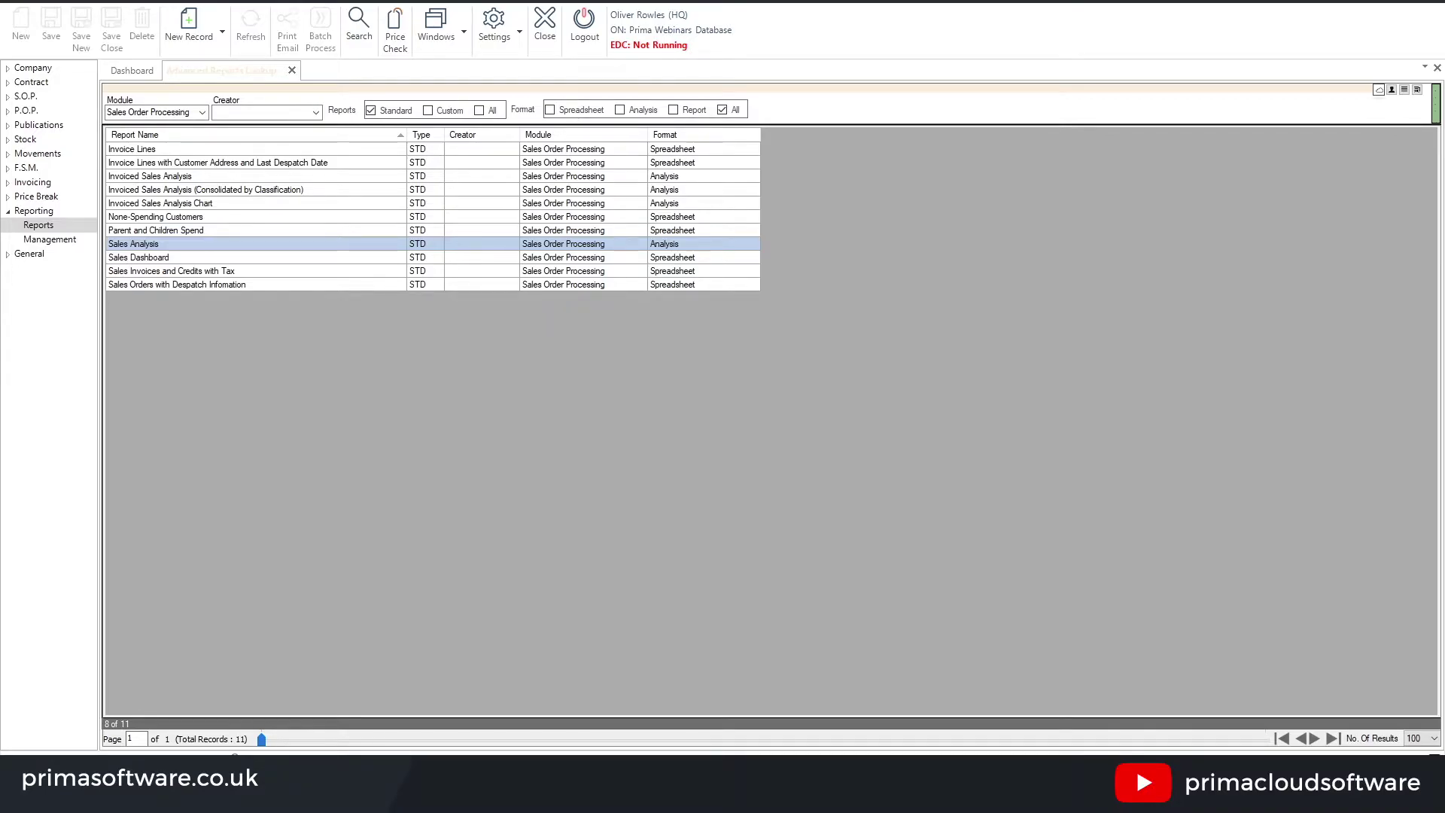
click(185, 260)
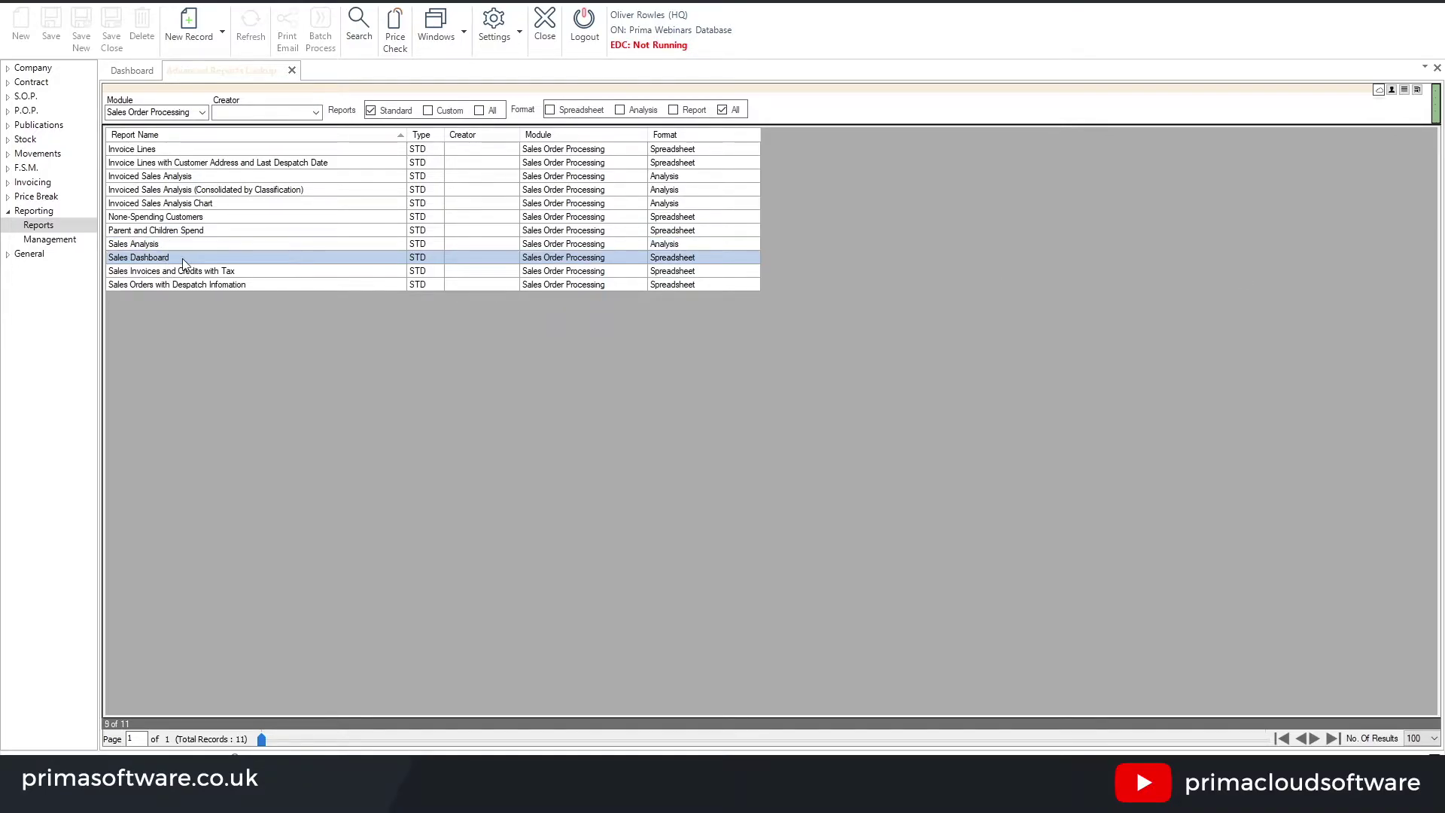
double_click(233, 256)
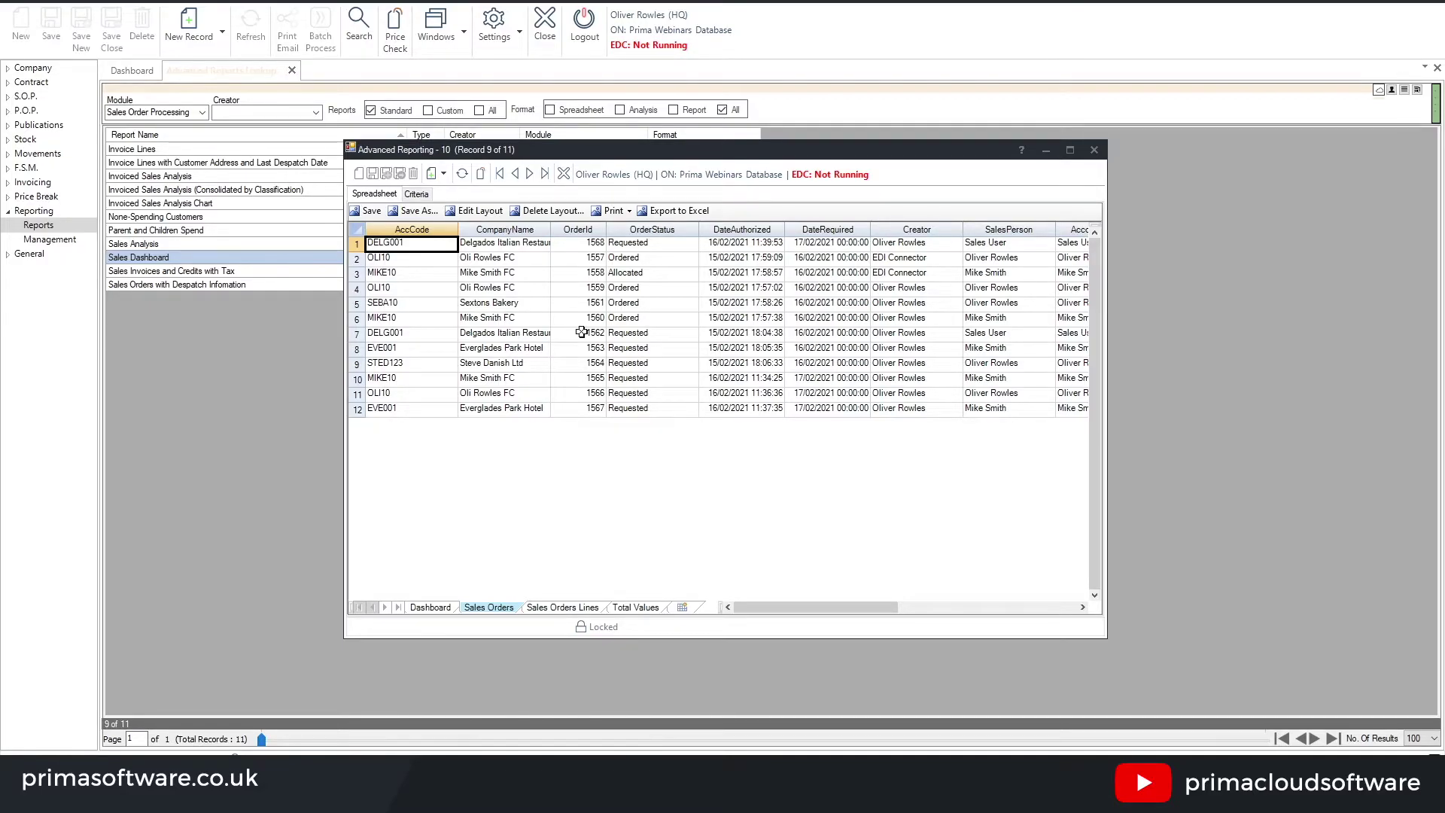
click(1069, 151)
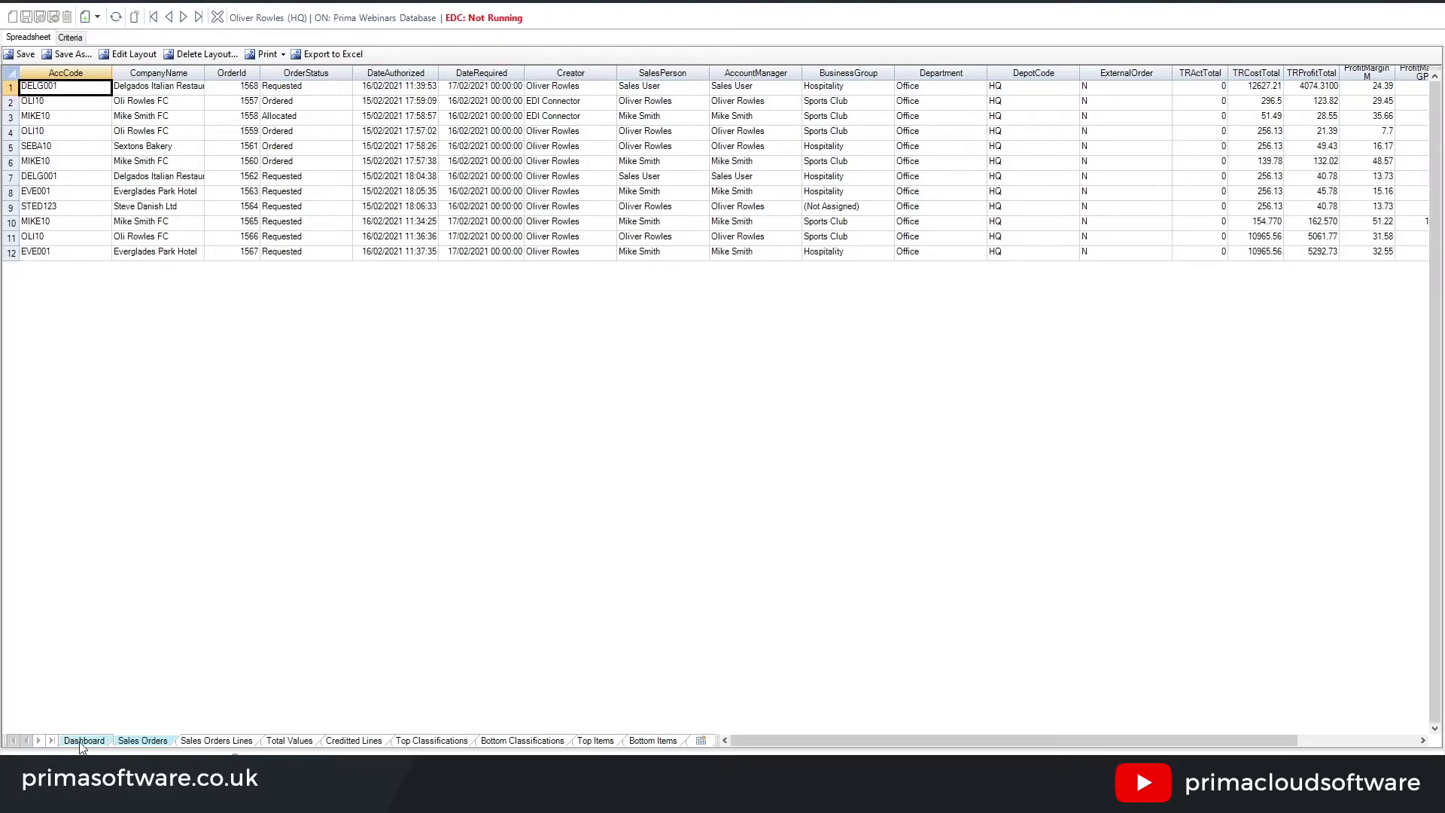
click(83, 741)
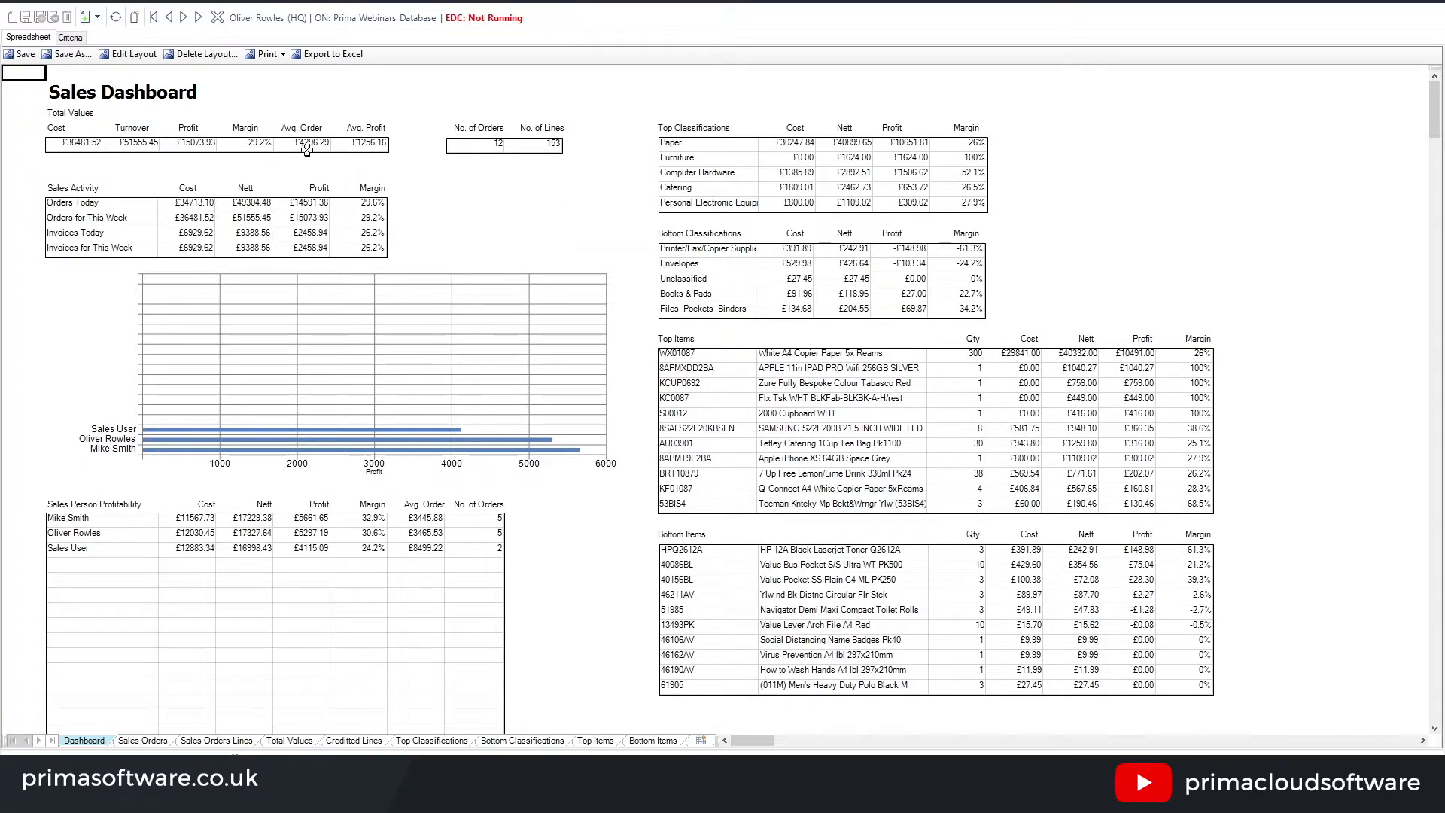
- Set Show Sales Orders to the fixed period This Week in the report criteria and save the criteria
click(71, 37)
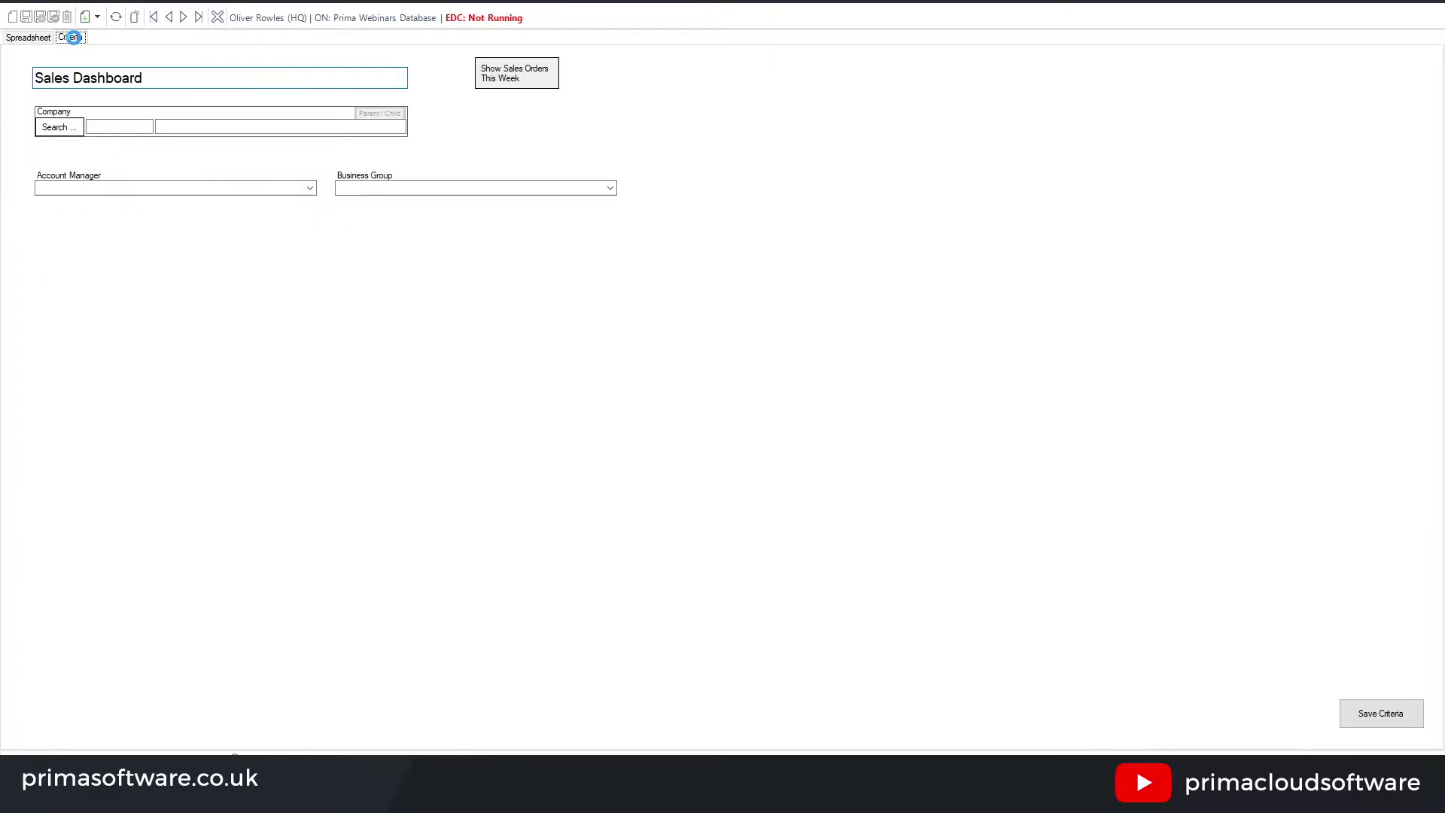
click(524, 85)
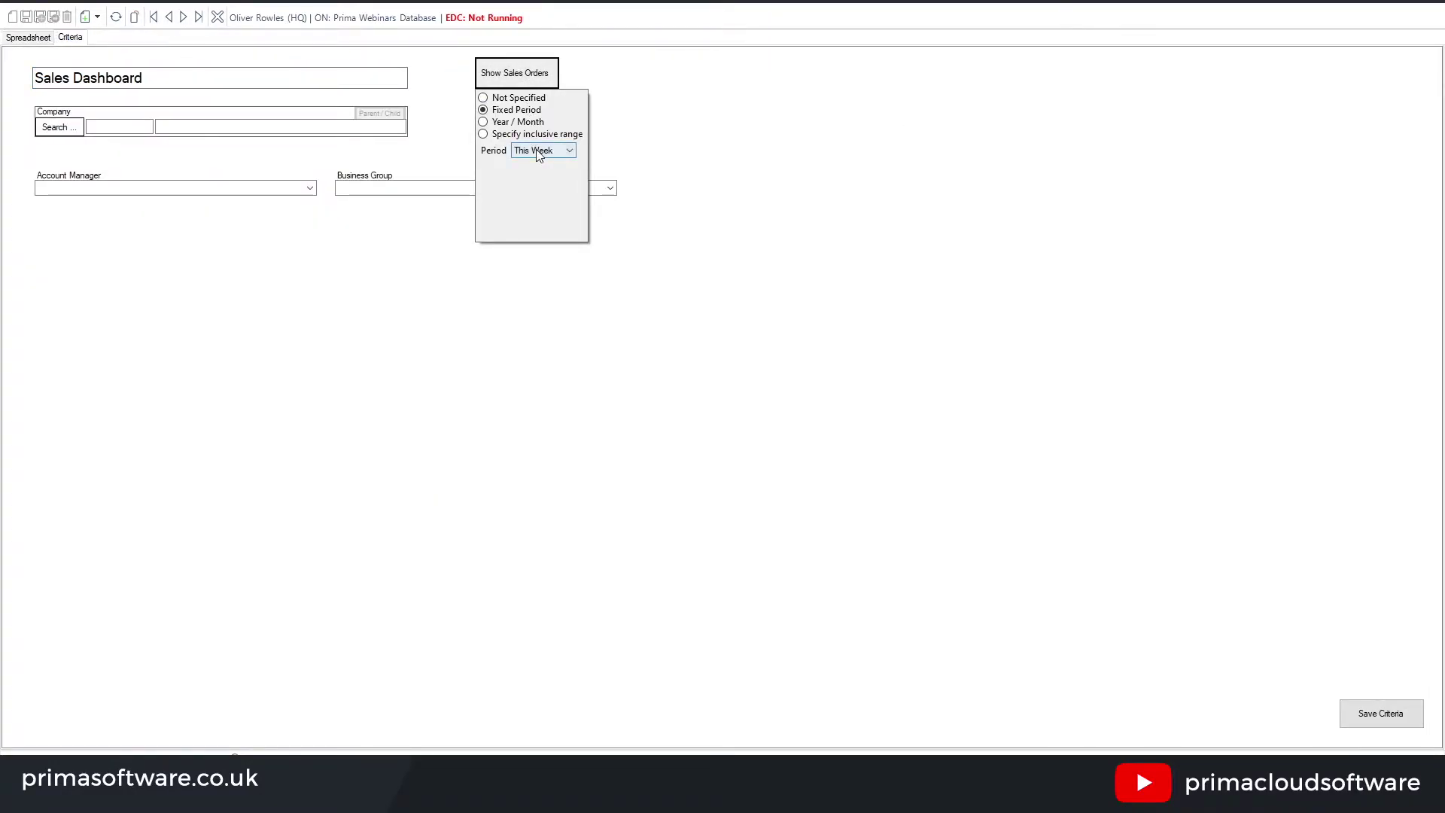
click(543, 158)
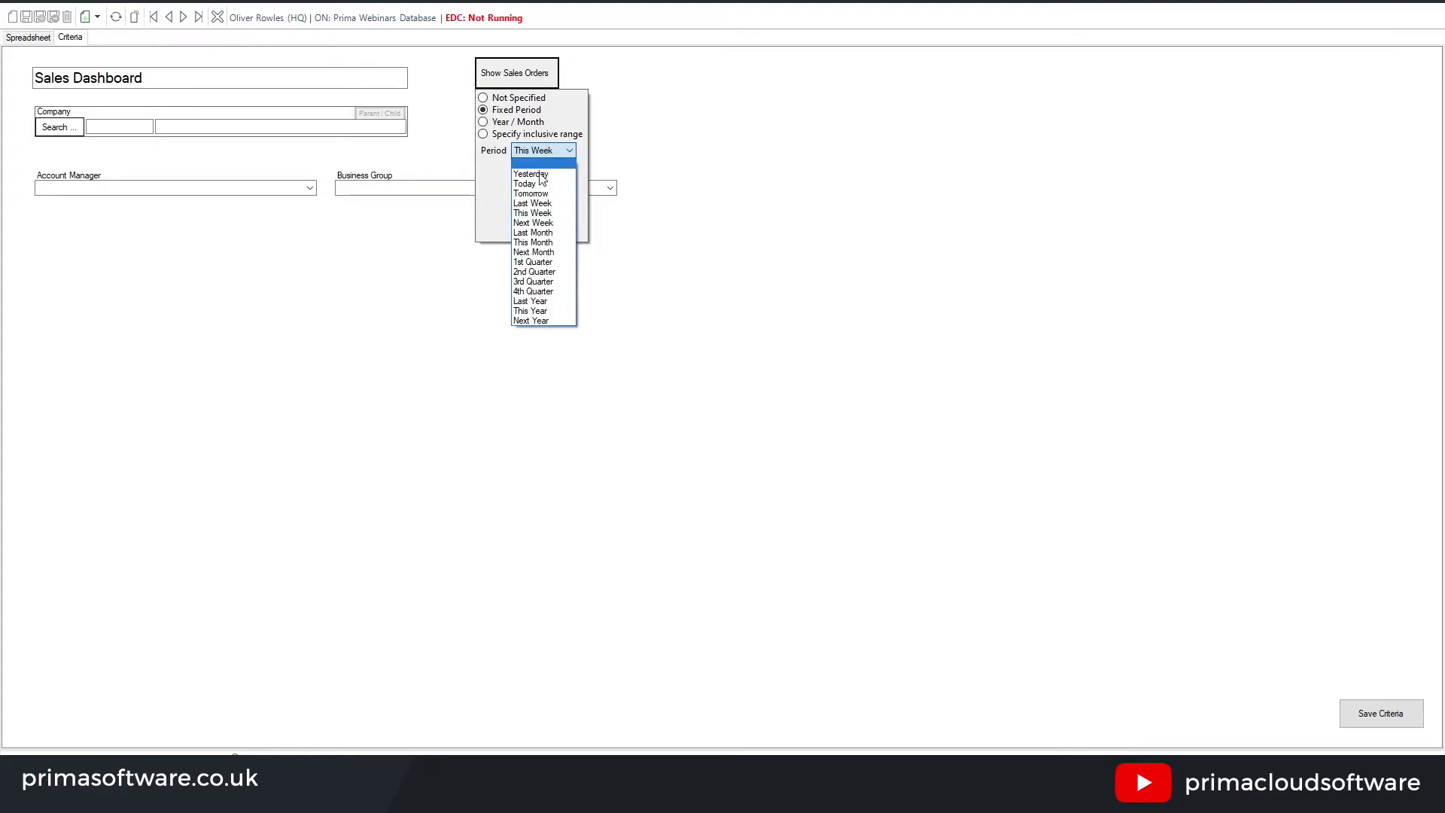
click(545, 213)
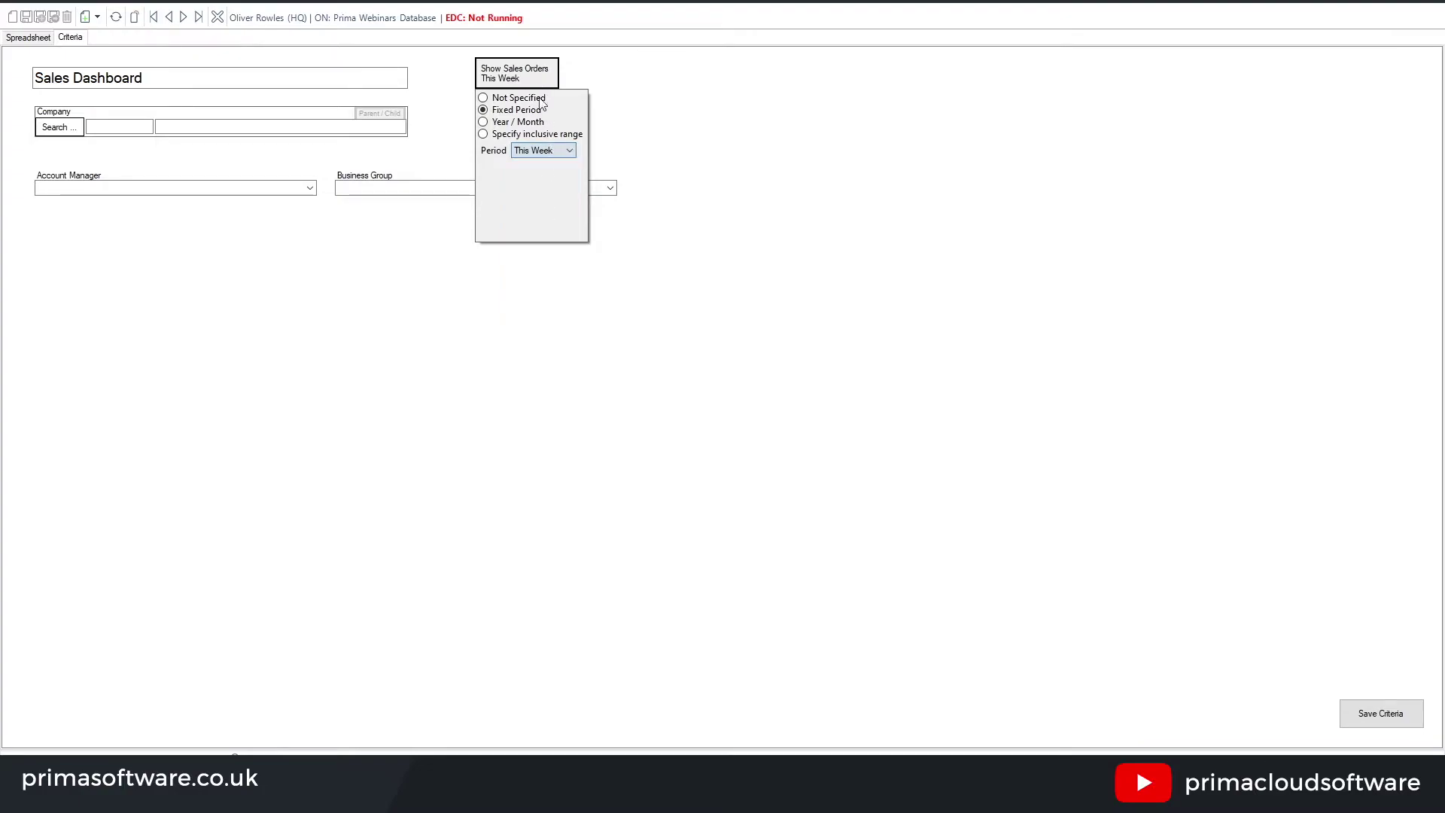
click(716, 171)
click(1381, 712)
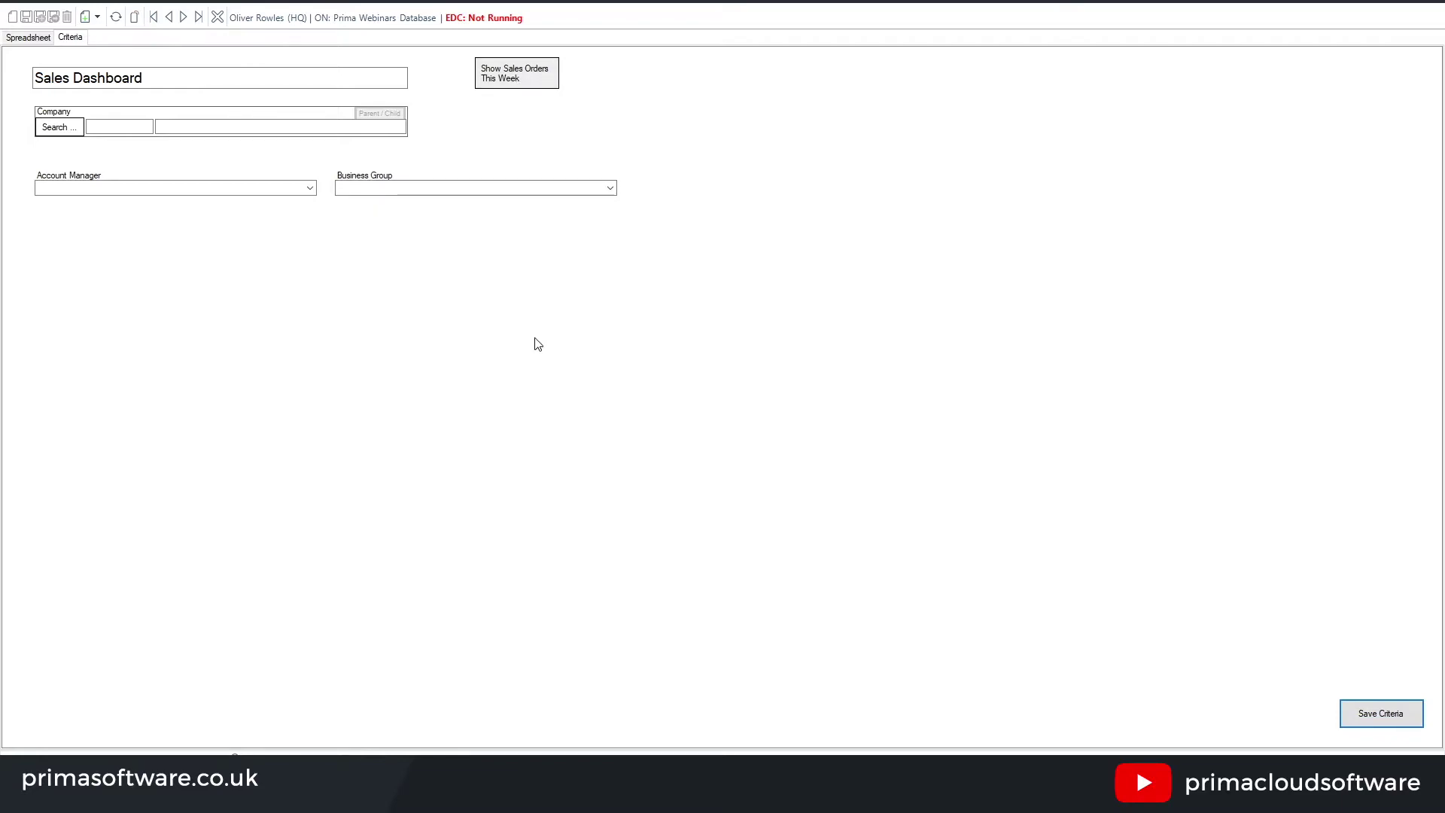
click(30, 37)
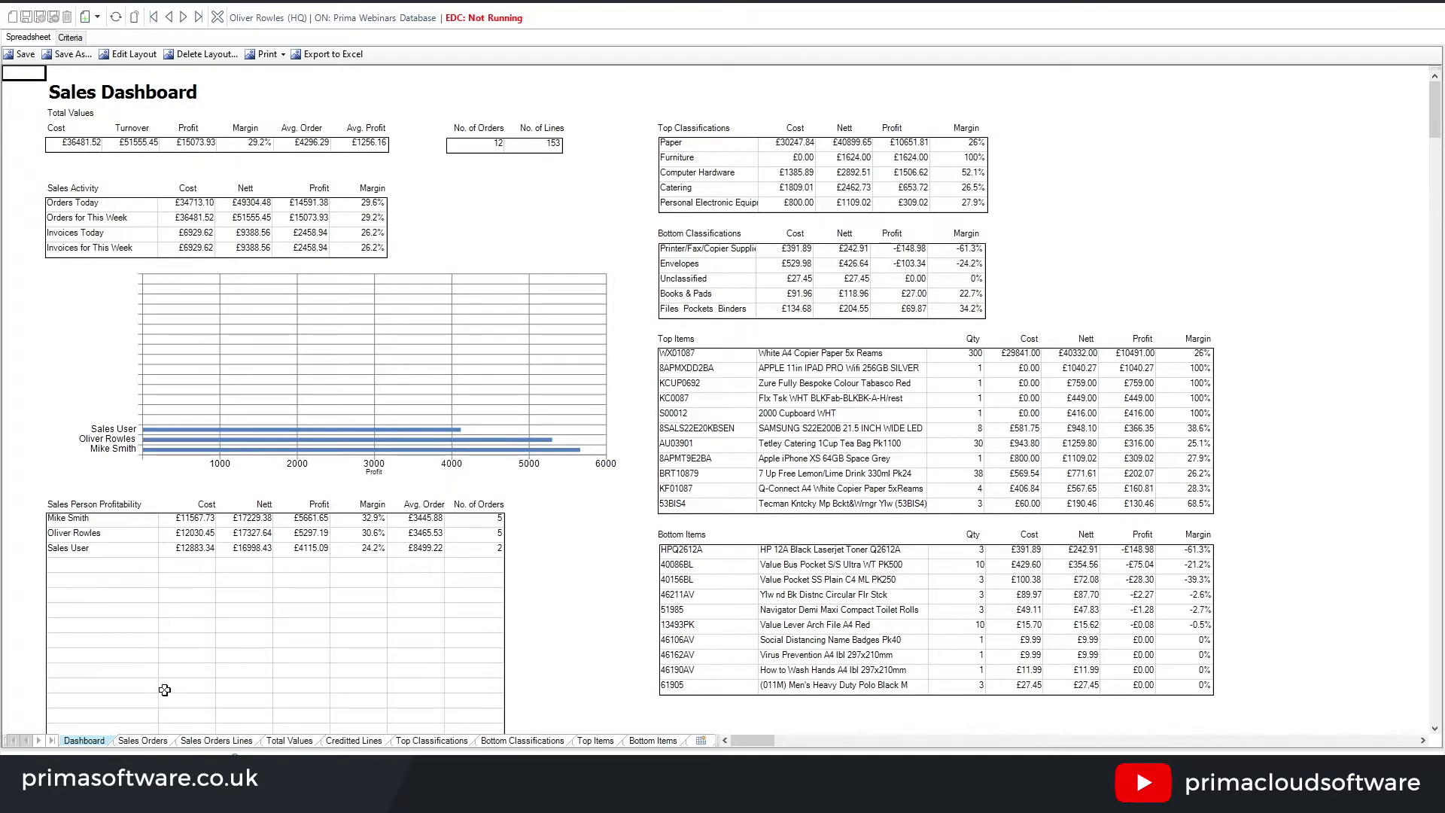
- Examine the Sales Orders Lines, Total Values and Top Classifications sheets behind the dashboard, finishing on the Dashboard sheet
click(153, 742)
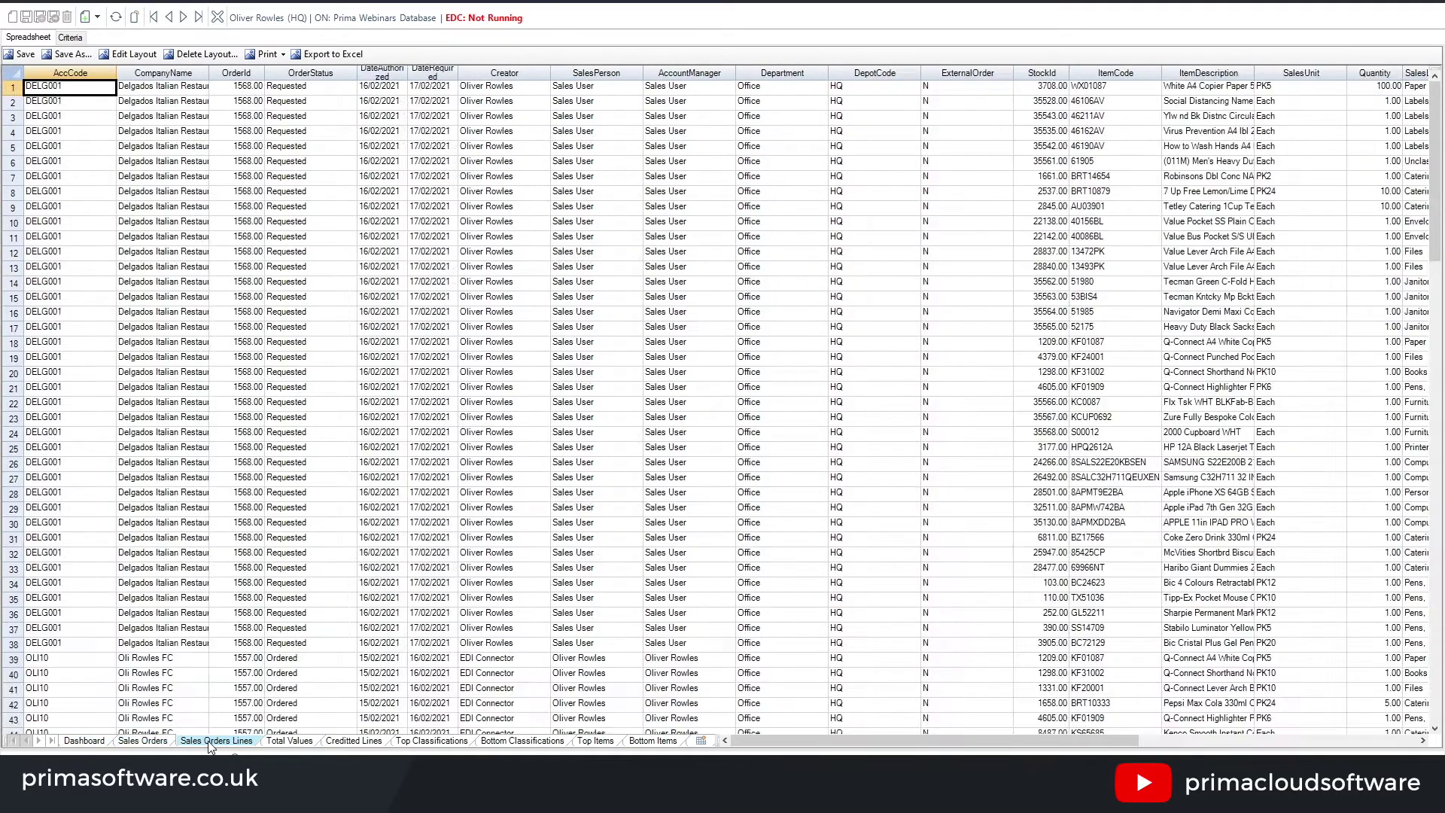
click(298, 742)
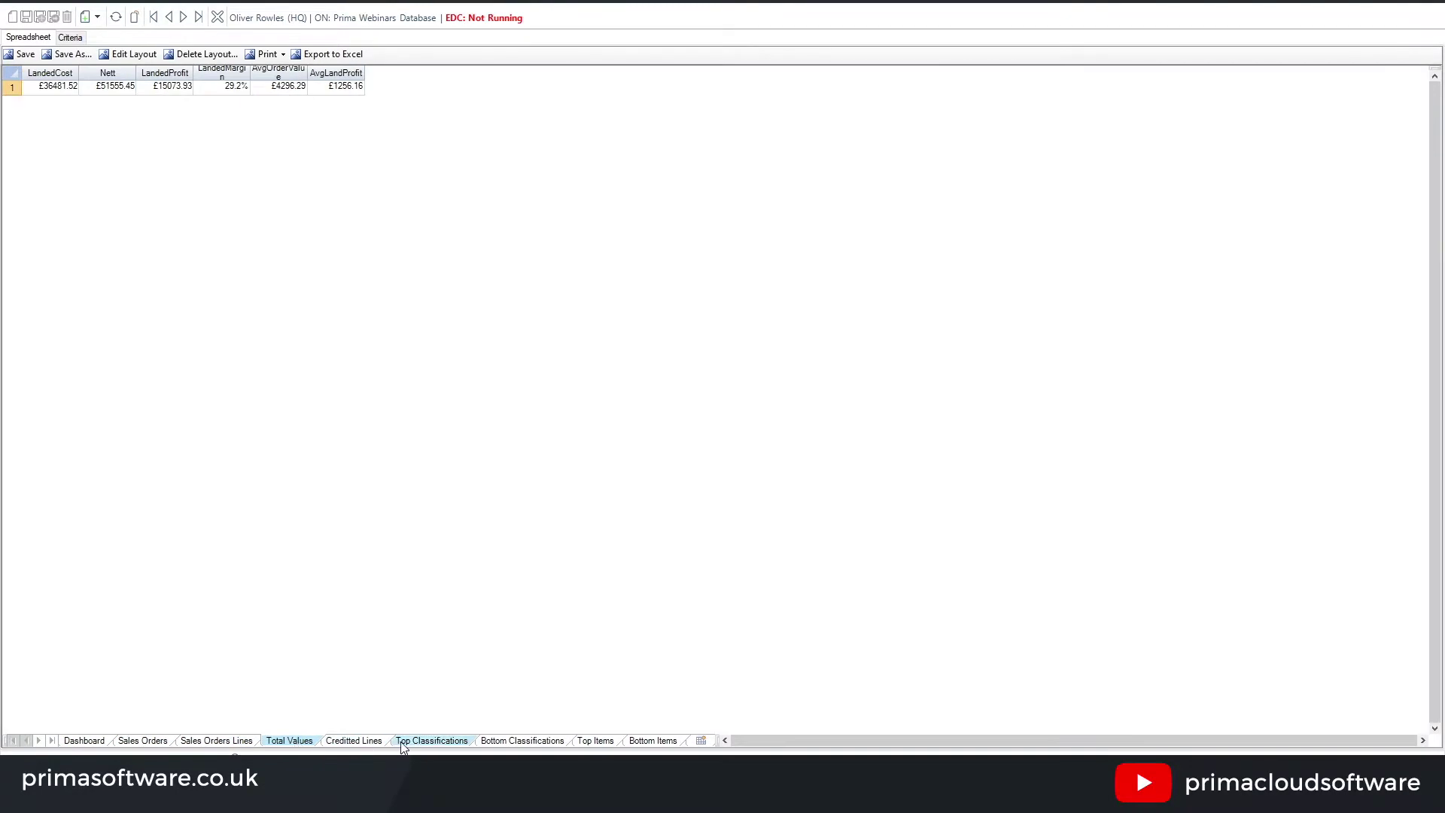
click(444, 742)
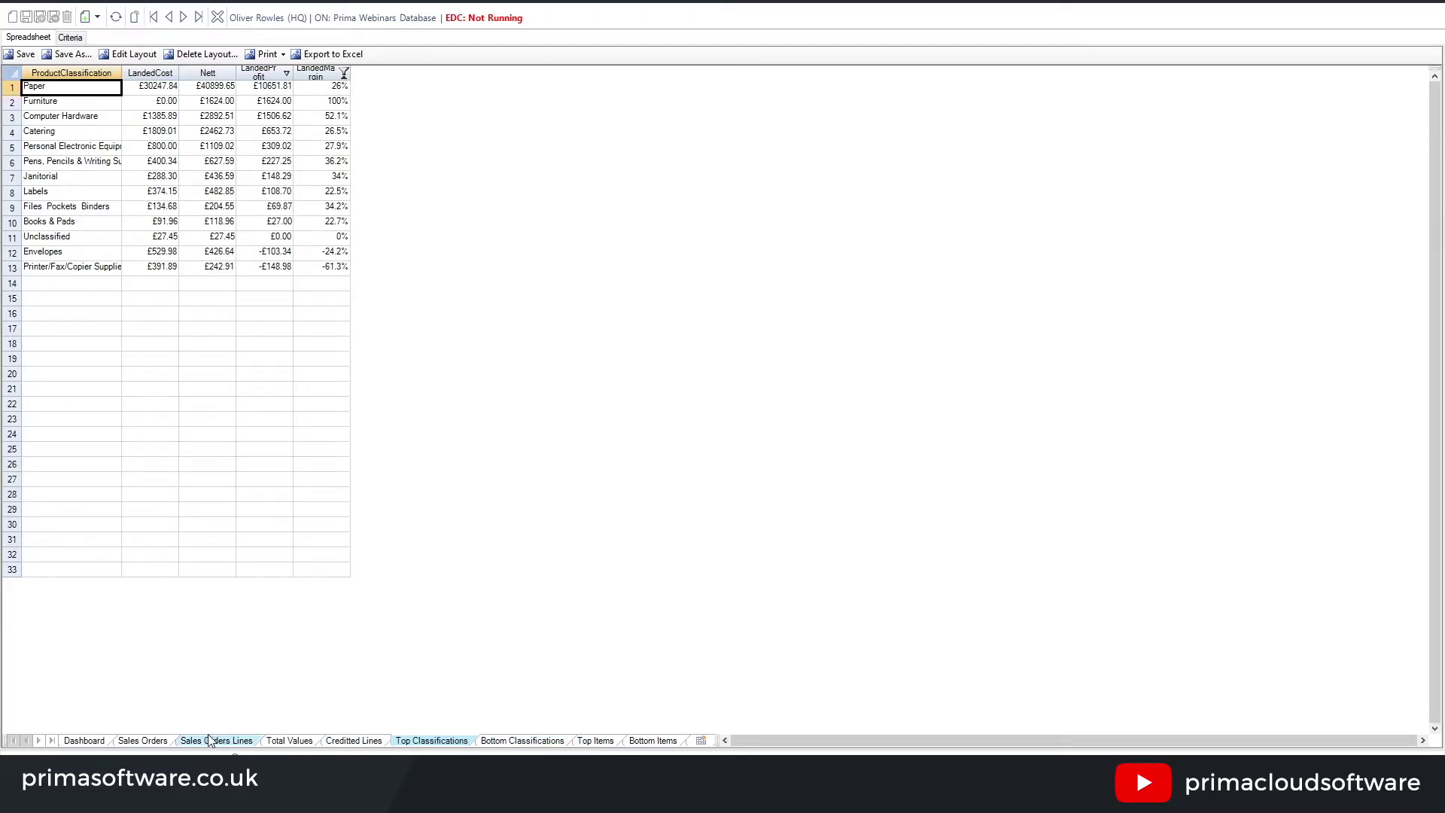
click(85, 741)
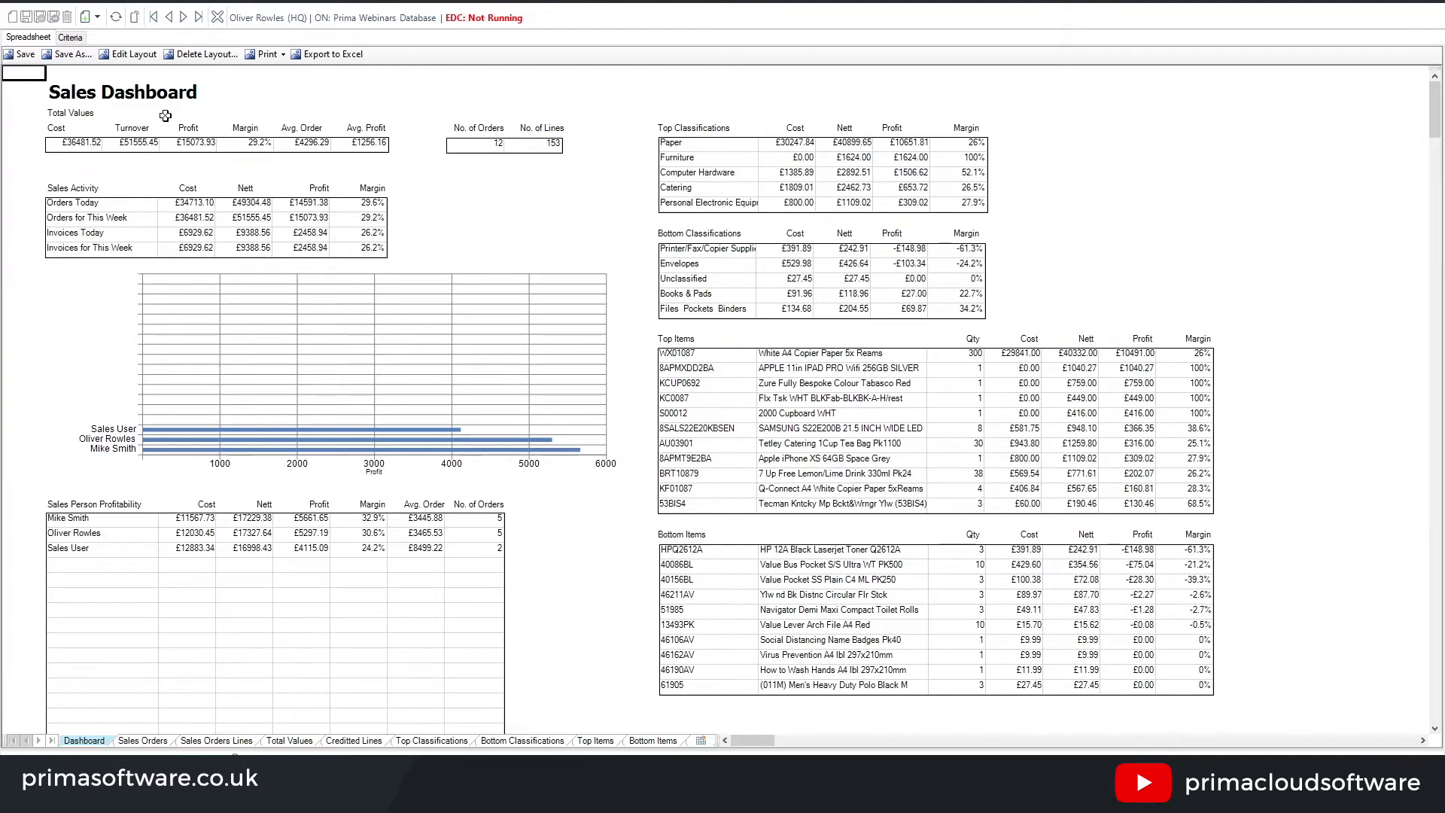
- Save a copy of the report as "Sales Dashboard This Week" and close the report window
click(74, 58)
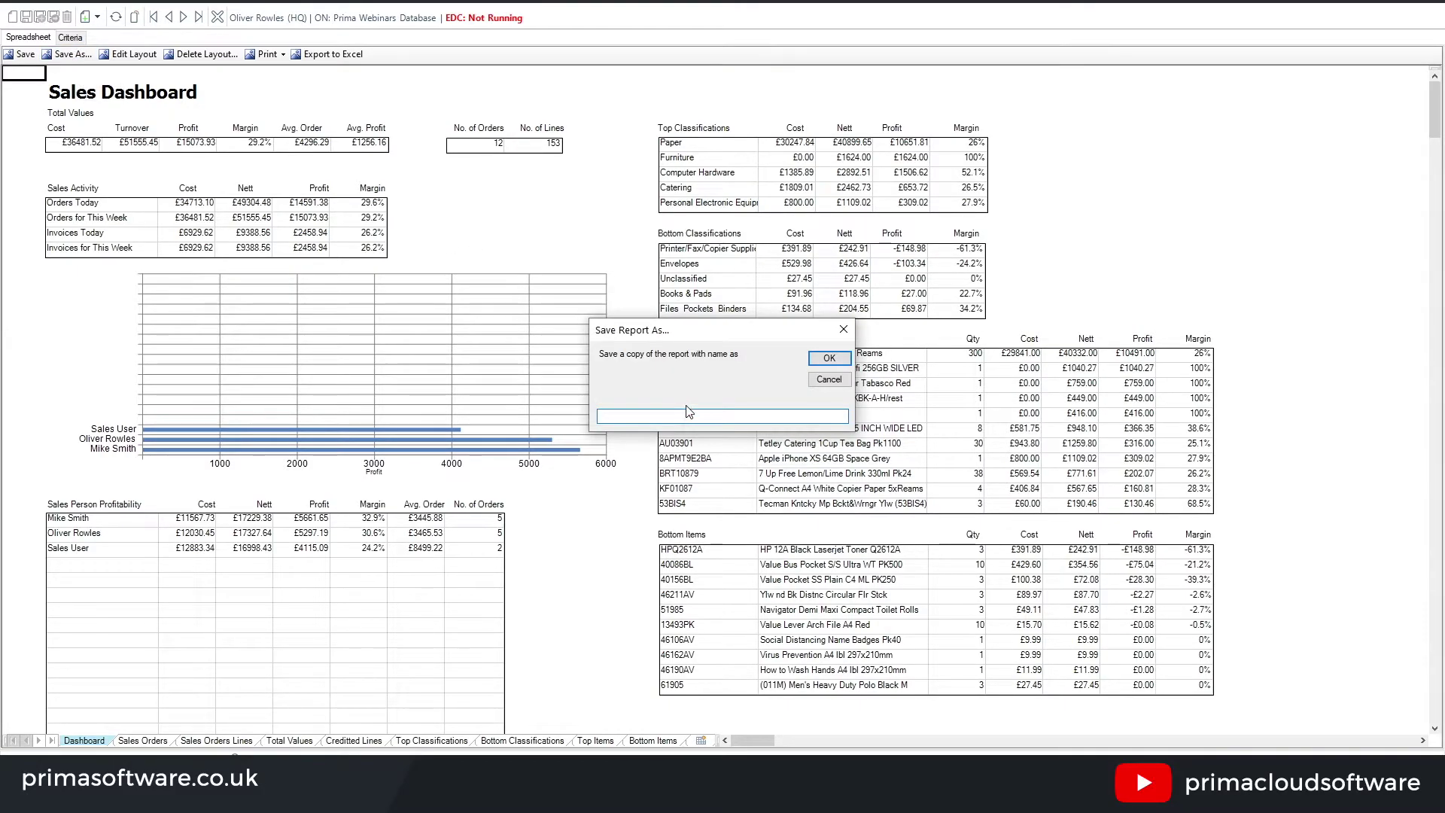
text(Sales Dashboard This Week)
click(830, 358)
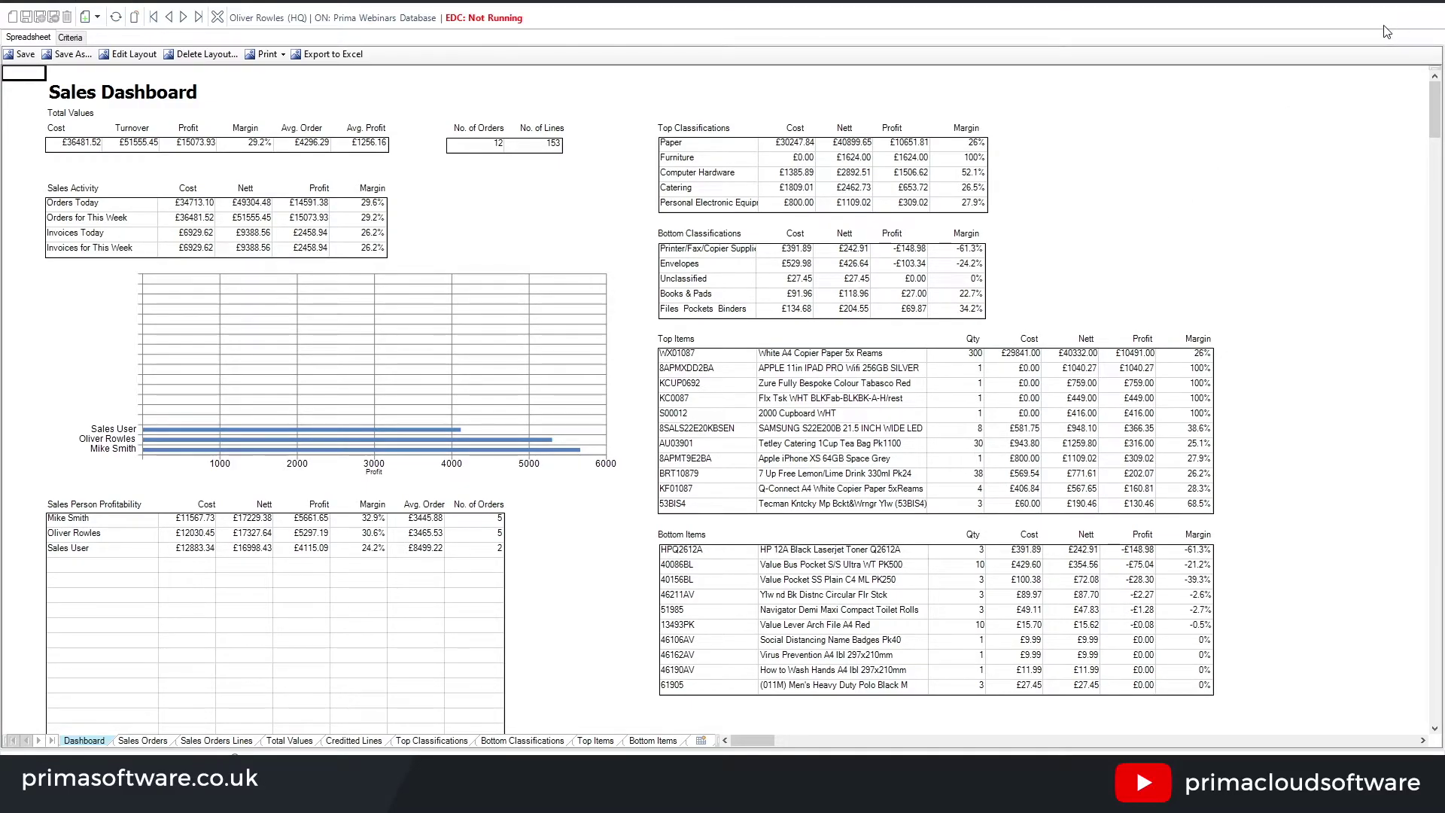
click(1429, 8)
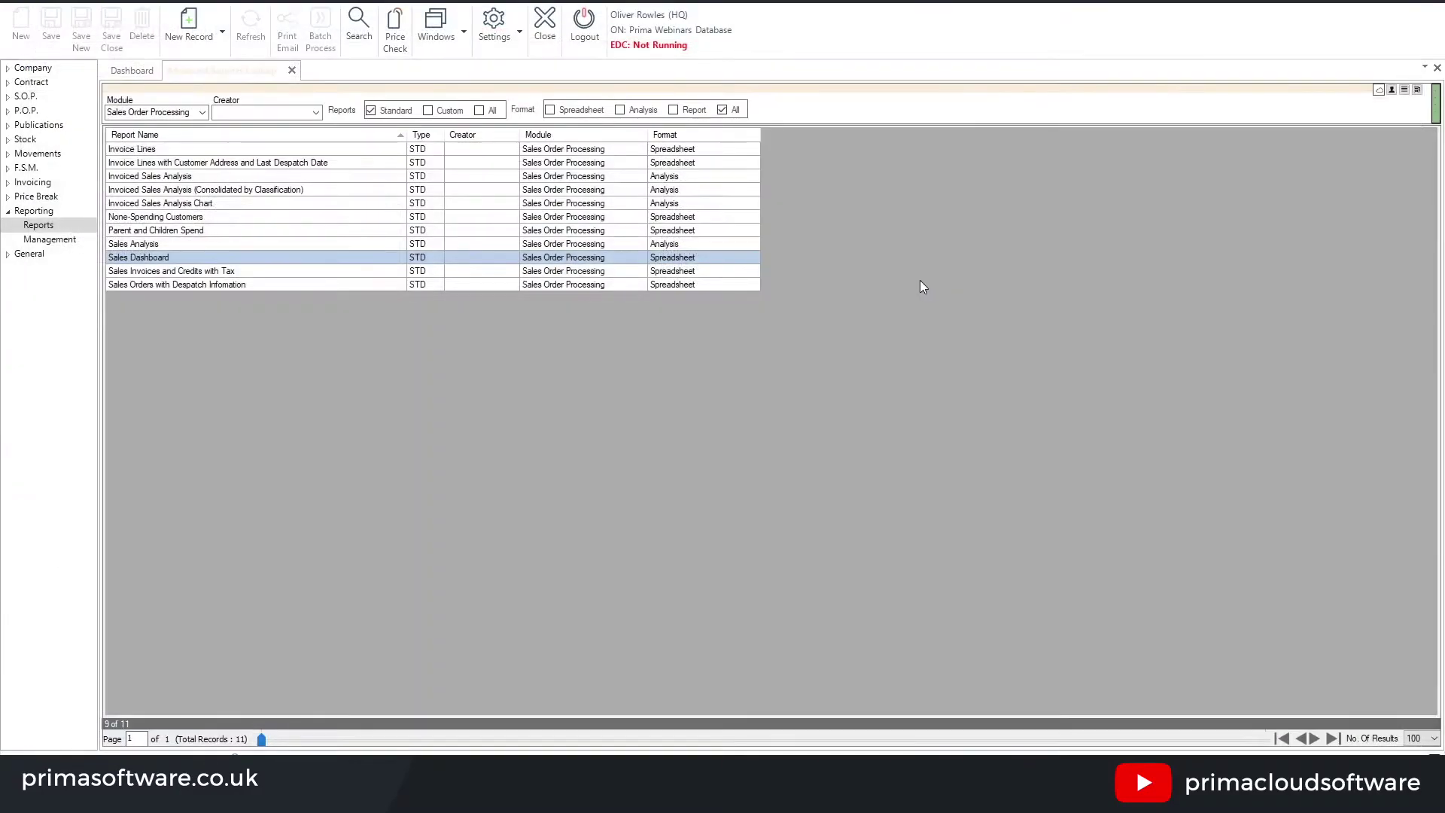
- Open the Sales Analysis report in a maximized window and expand its attribute list, widening it to show the full names
click(163, 248)
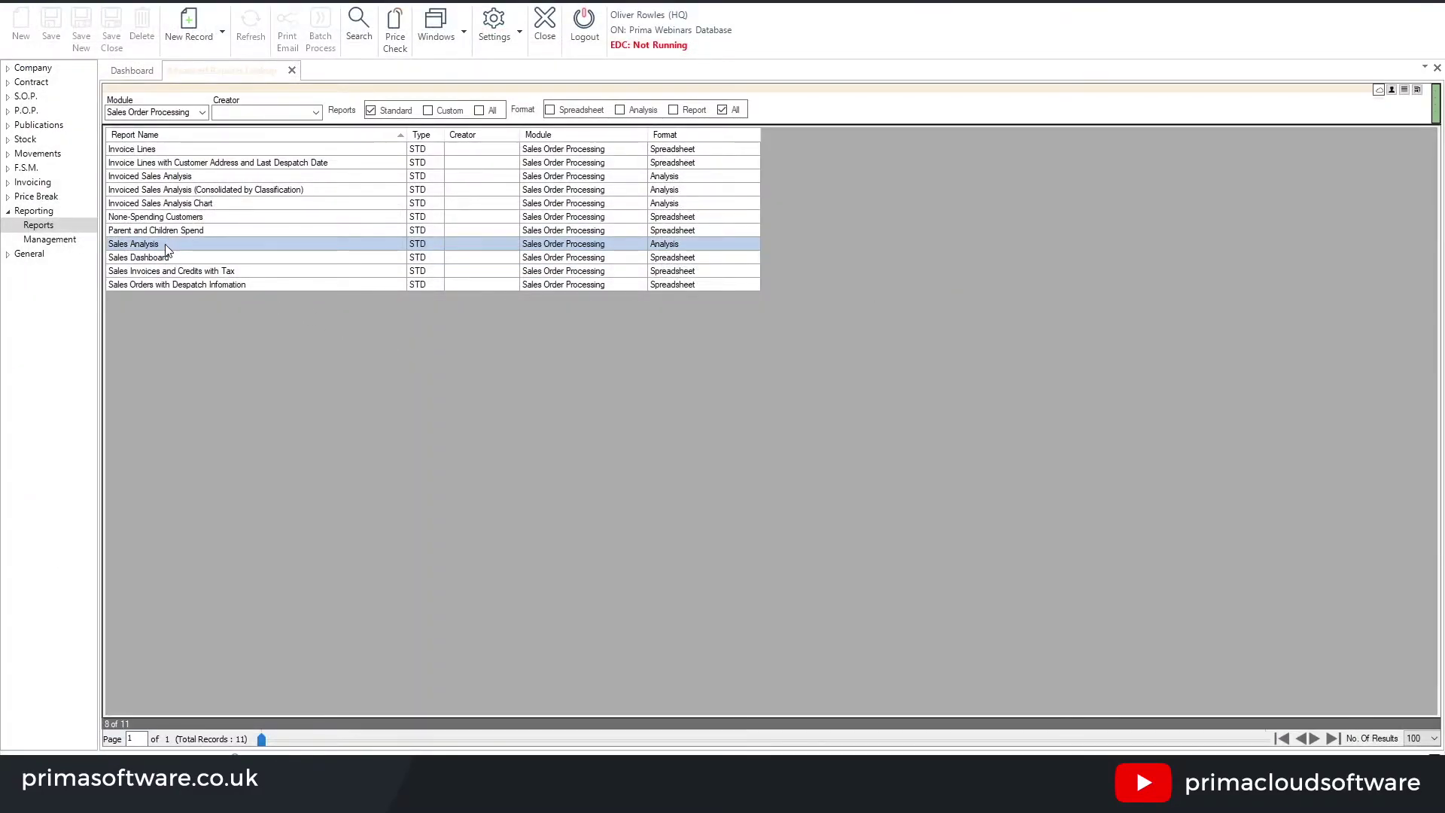
double_click(167, 249)
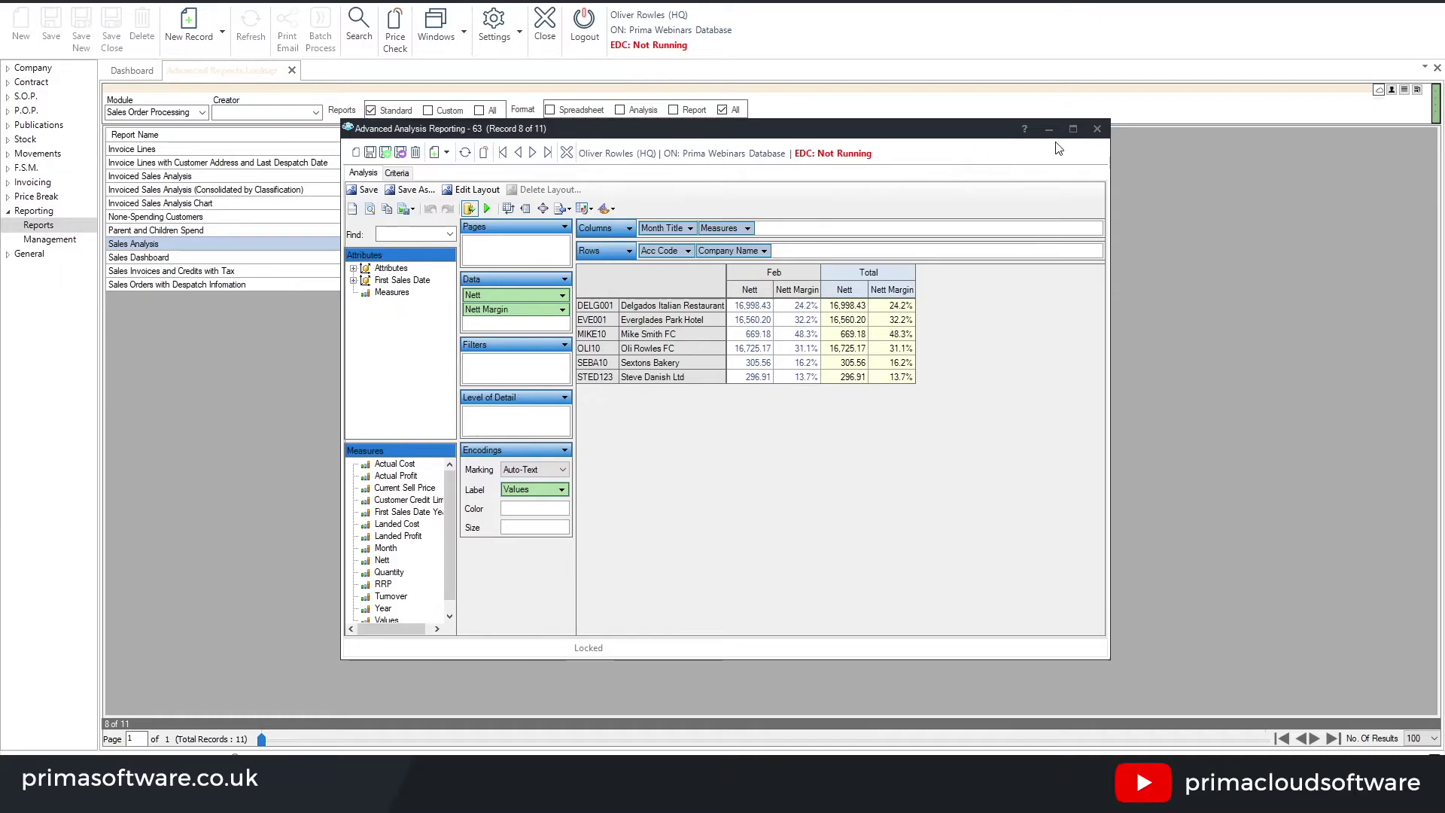
click(1073, 129)
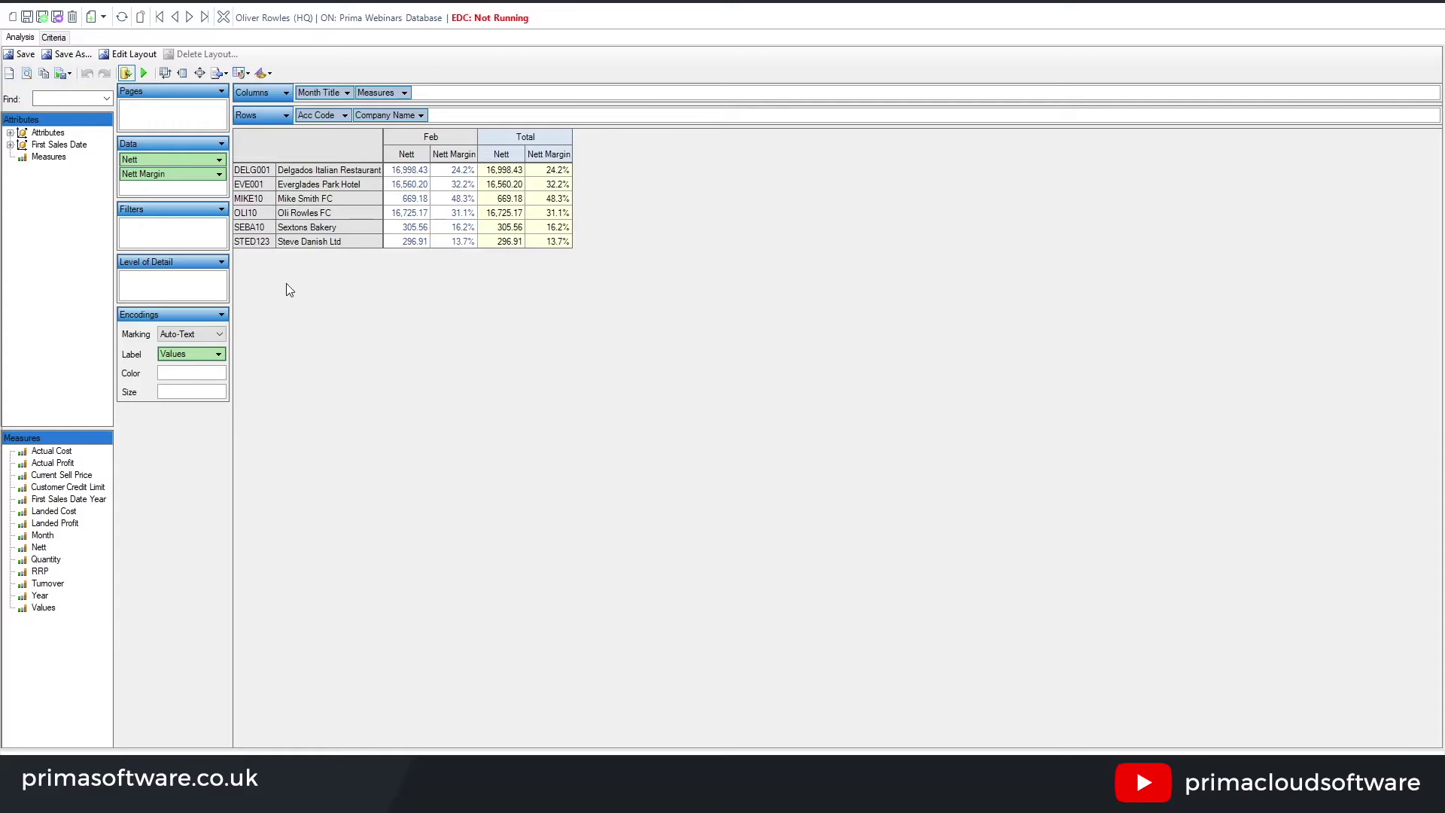
click(9, 133)
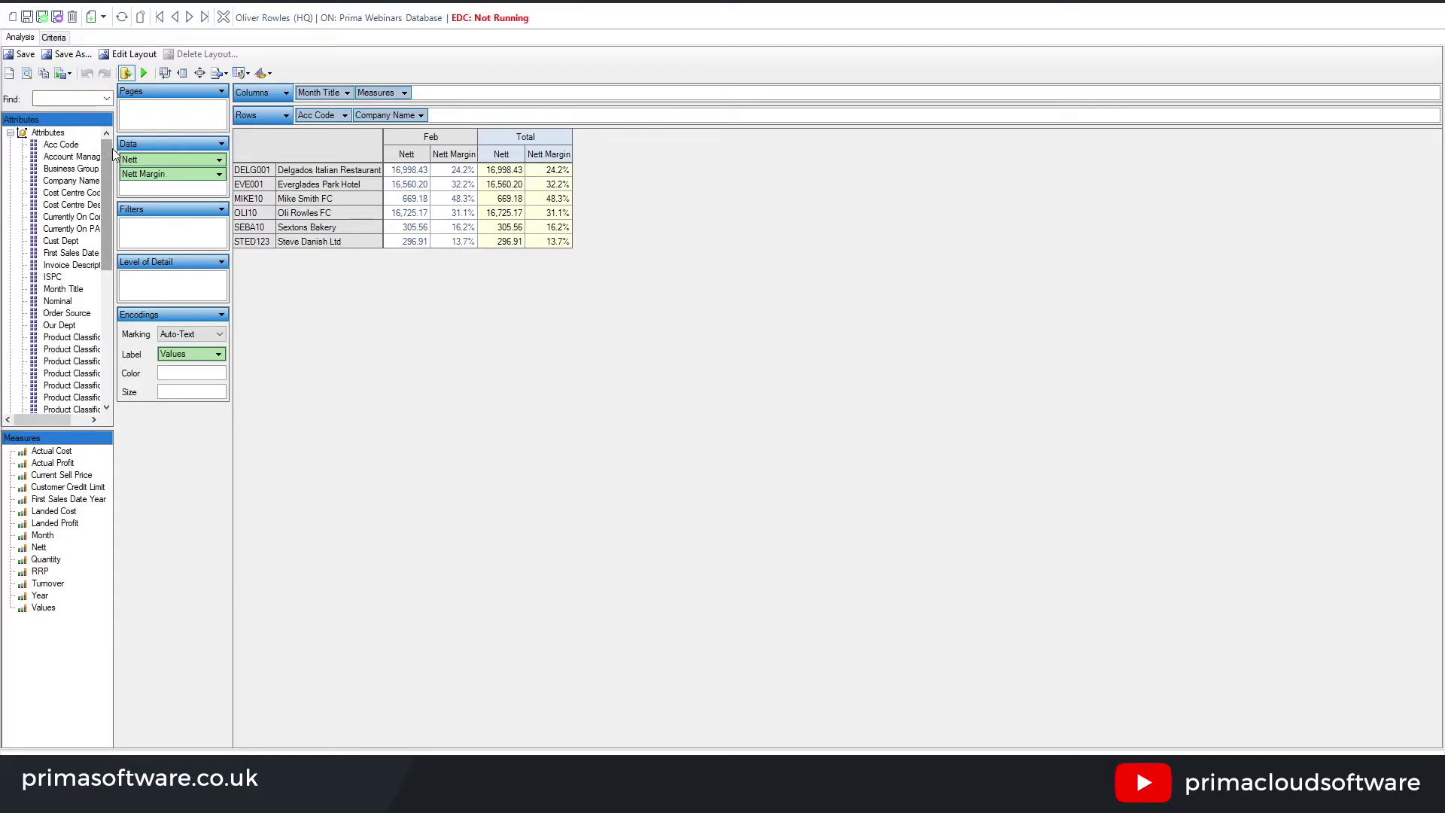
drag(118, 150, 170, 154)
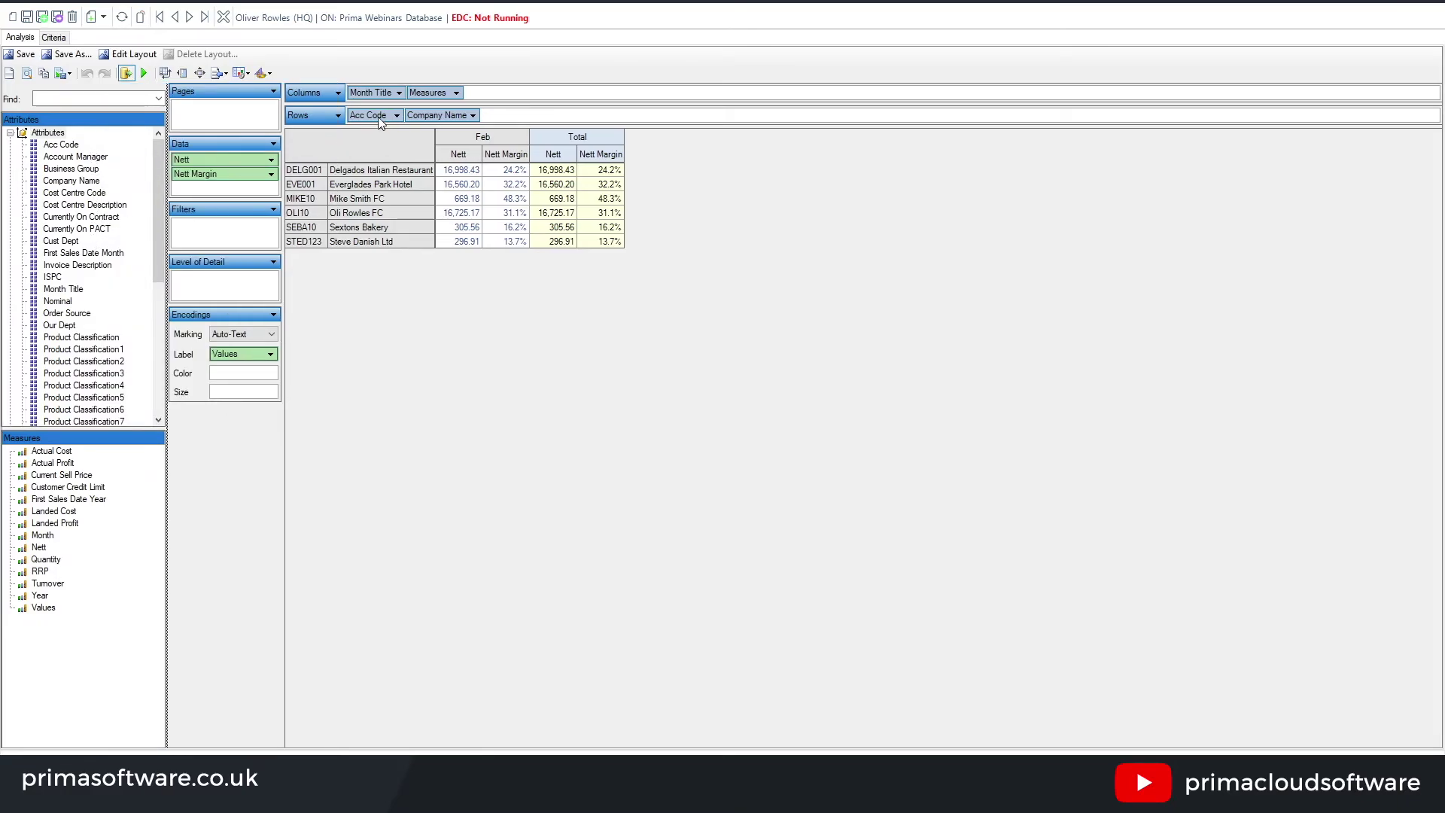
- Add Account Manager before Acc Code and Product Classification after Company Name in the analysis rows
drag(378, 116, 67, 178)
drag(73, 158, 351, 124)
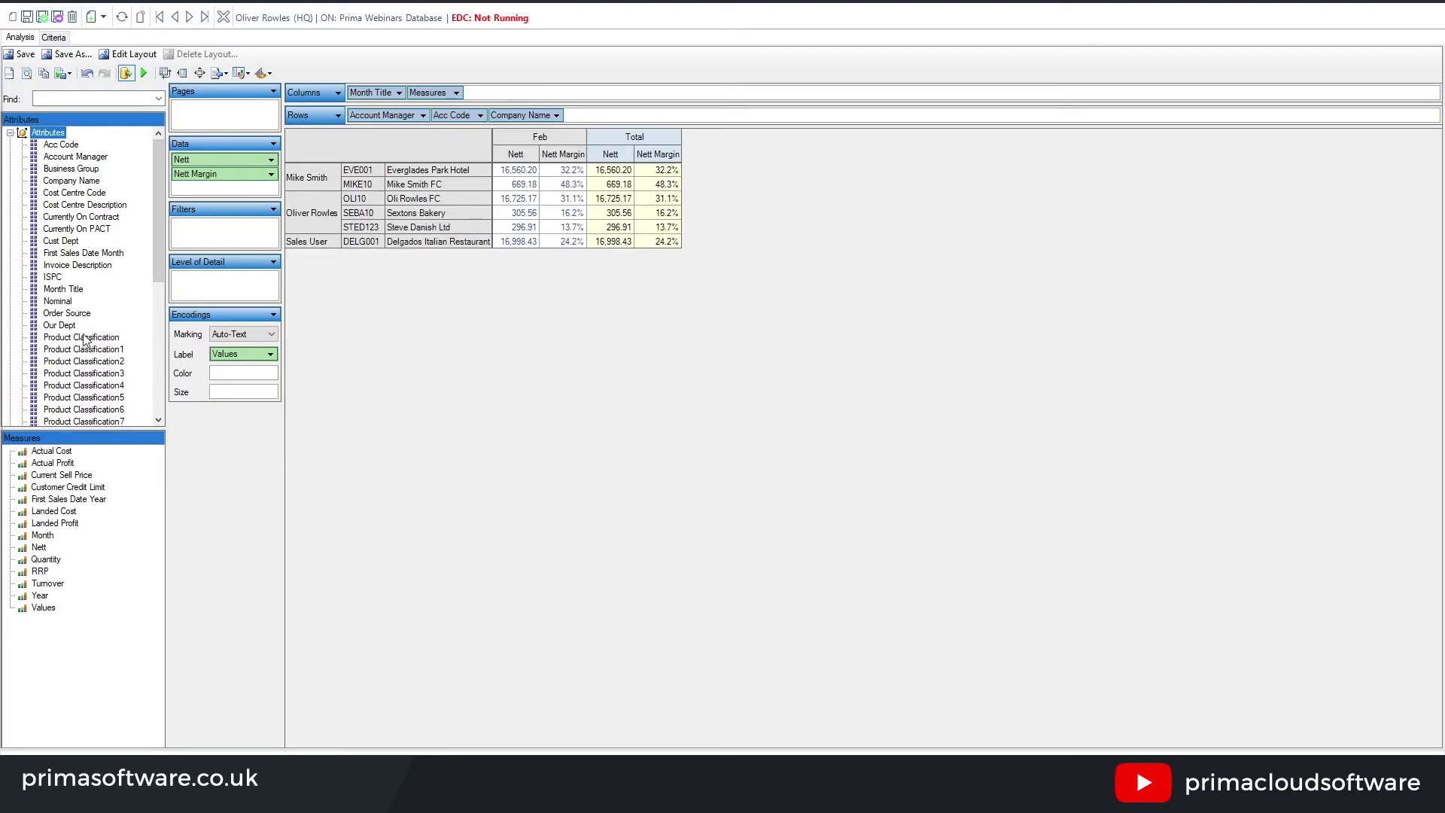
drag(81, 341, 584, 120)
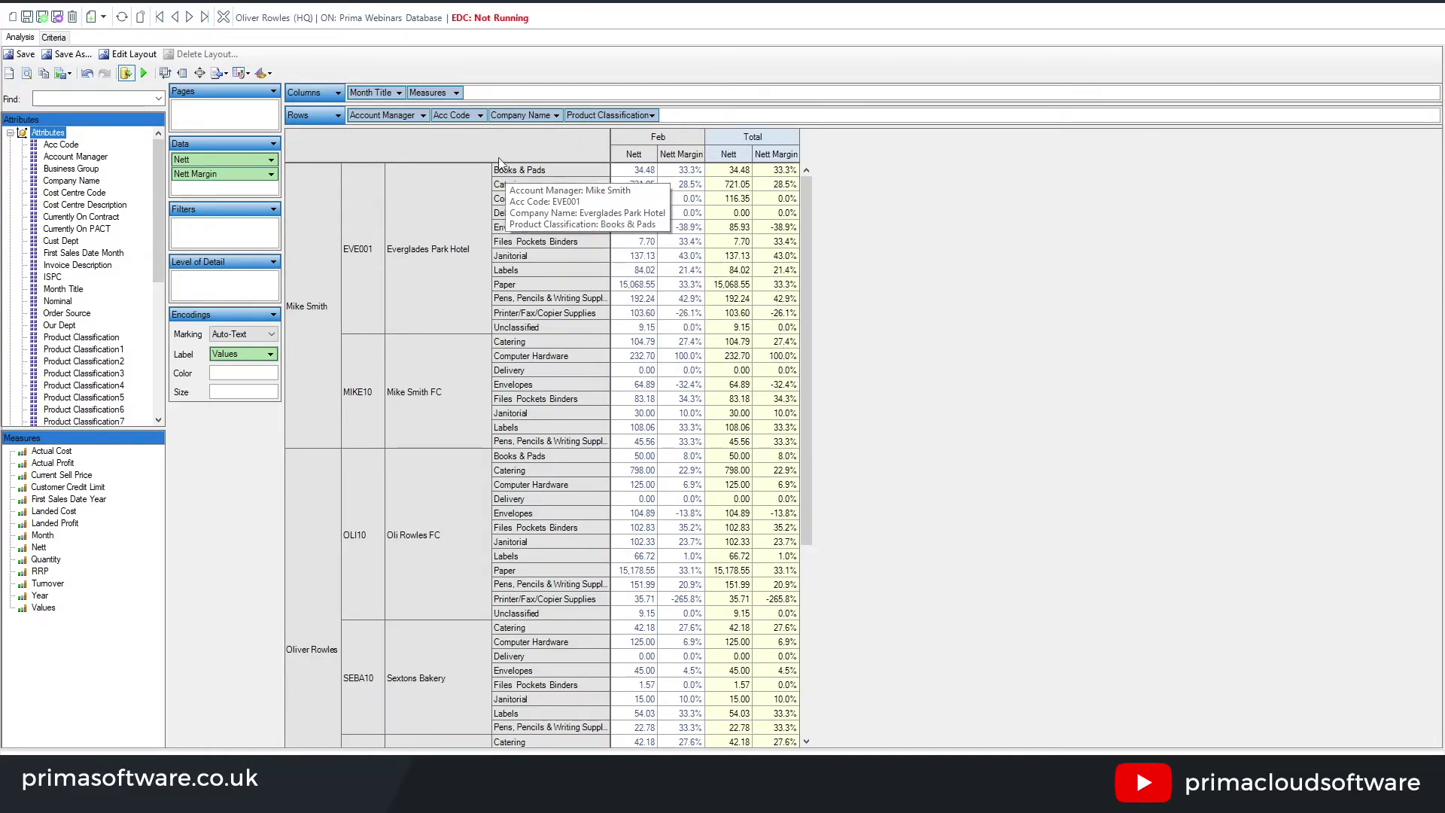
- Replace all row fields with Account Manager and Status, and display totals for Account Manager
drag(468, 116, 173, 160)
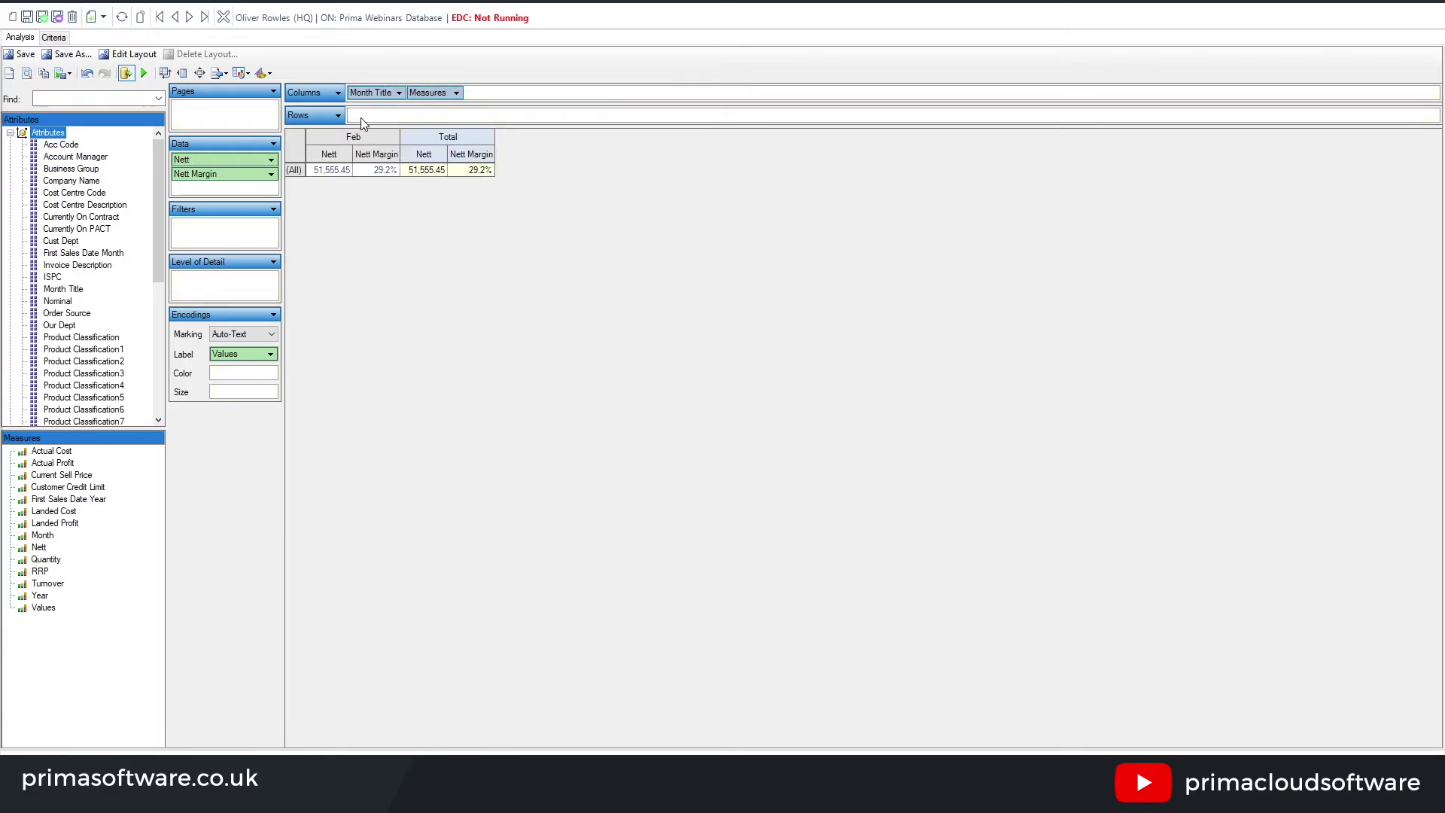
drag(82, 156, 368, 125)
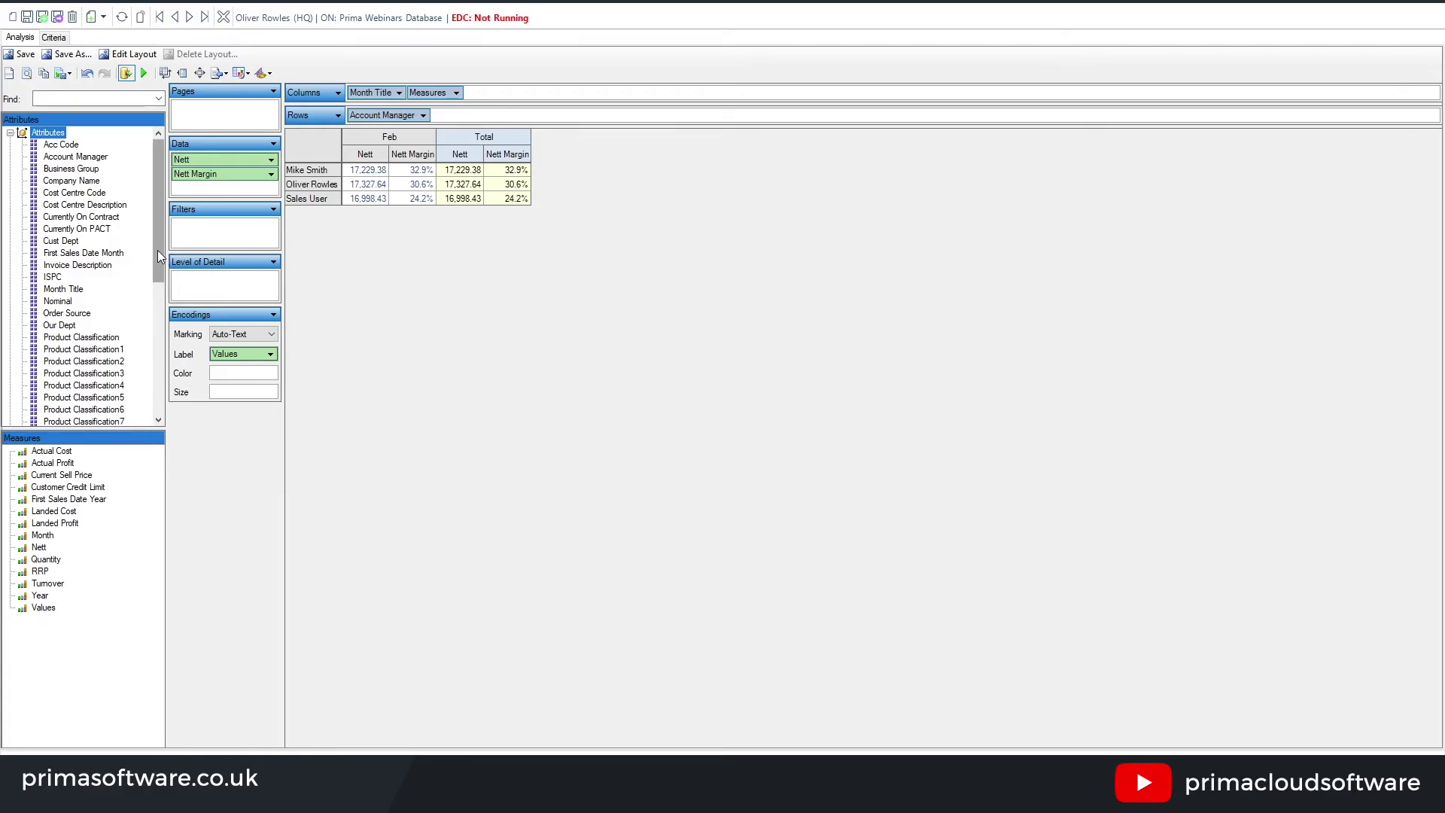
drag(152, 232, 145, 349)
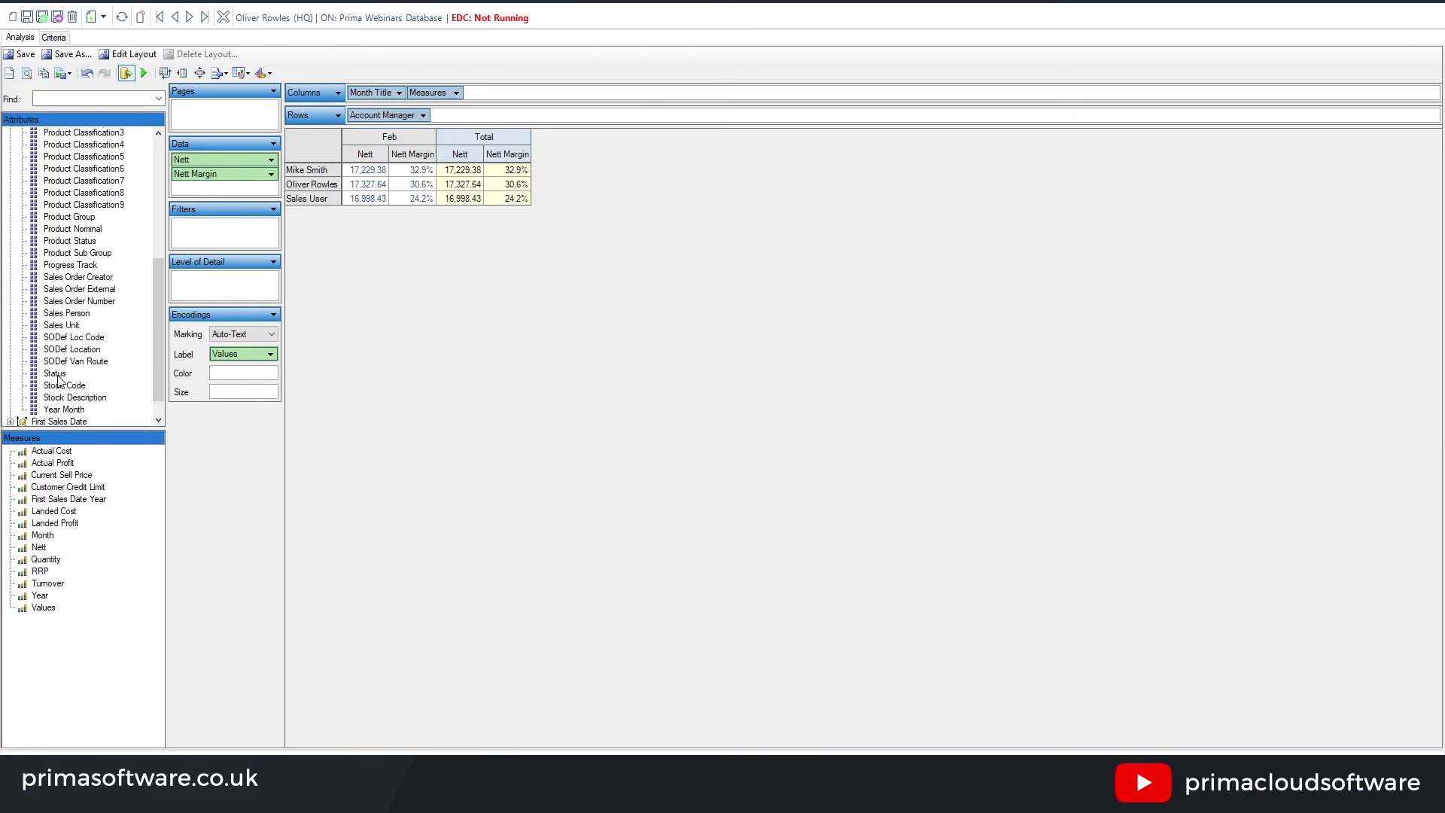
drag(56, 373, 449, 119)
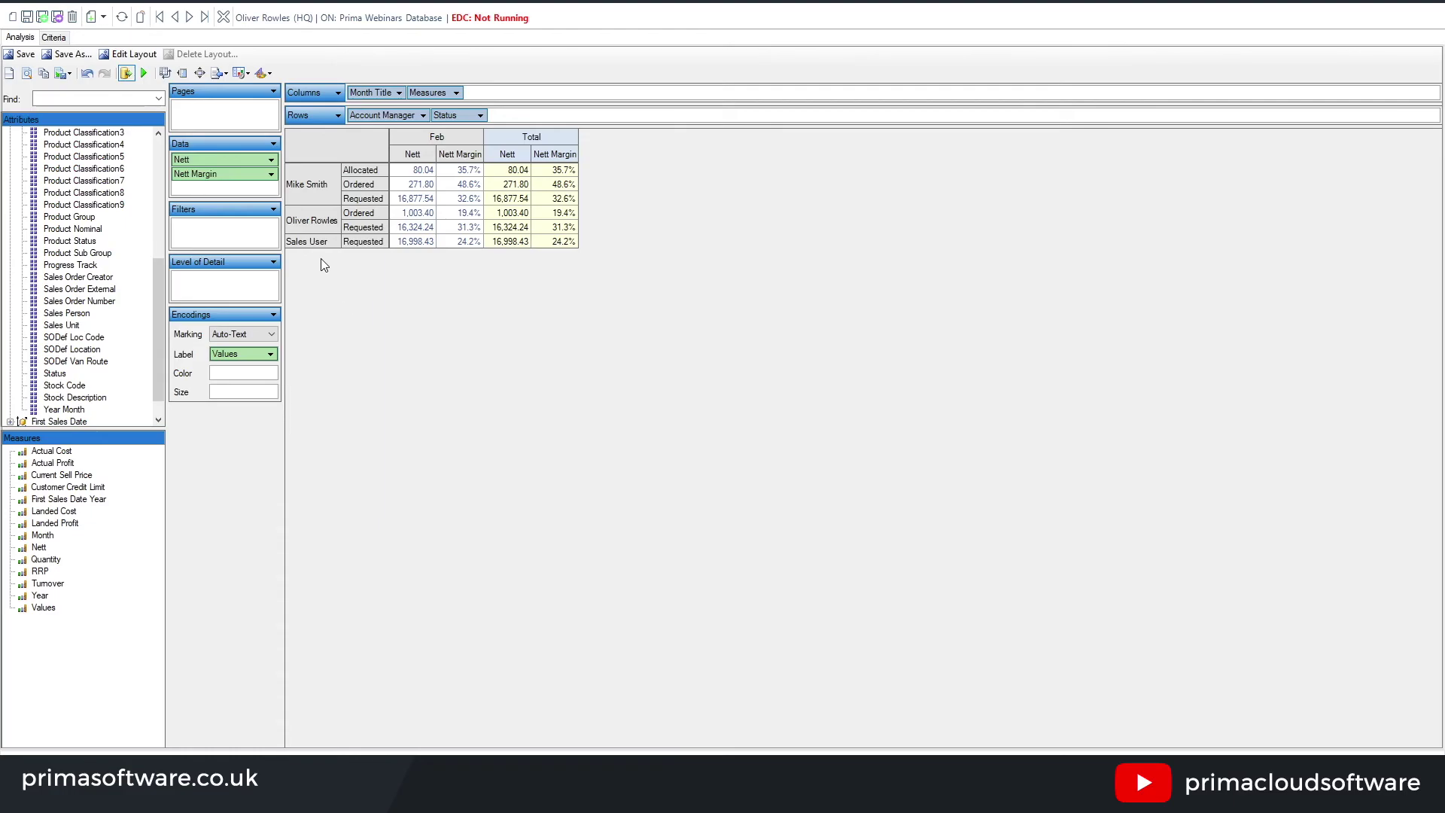
right_click(305, 224)
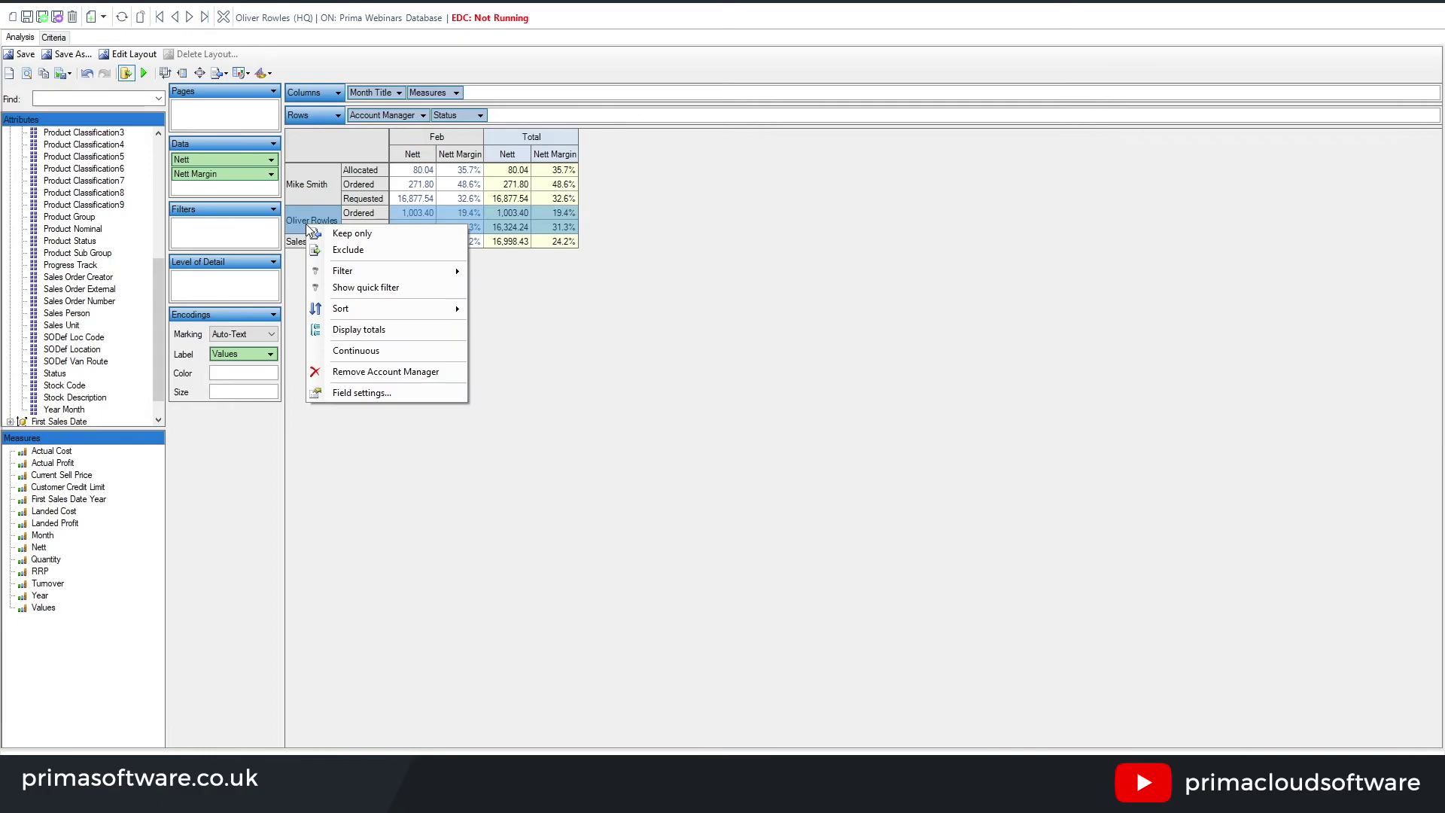
click(356, 329)
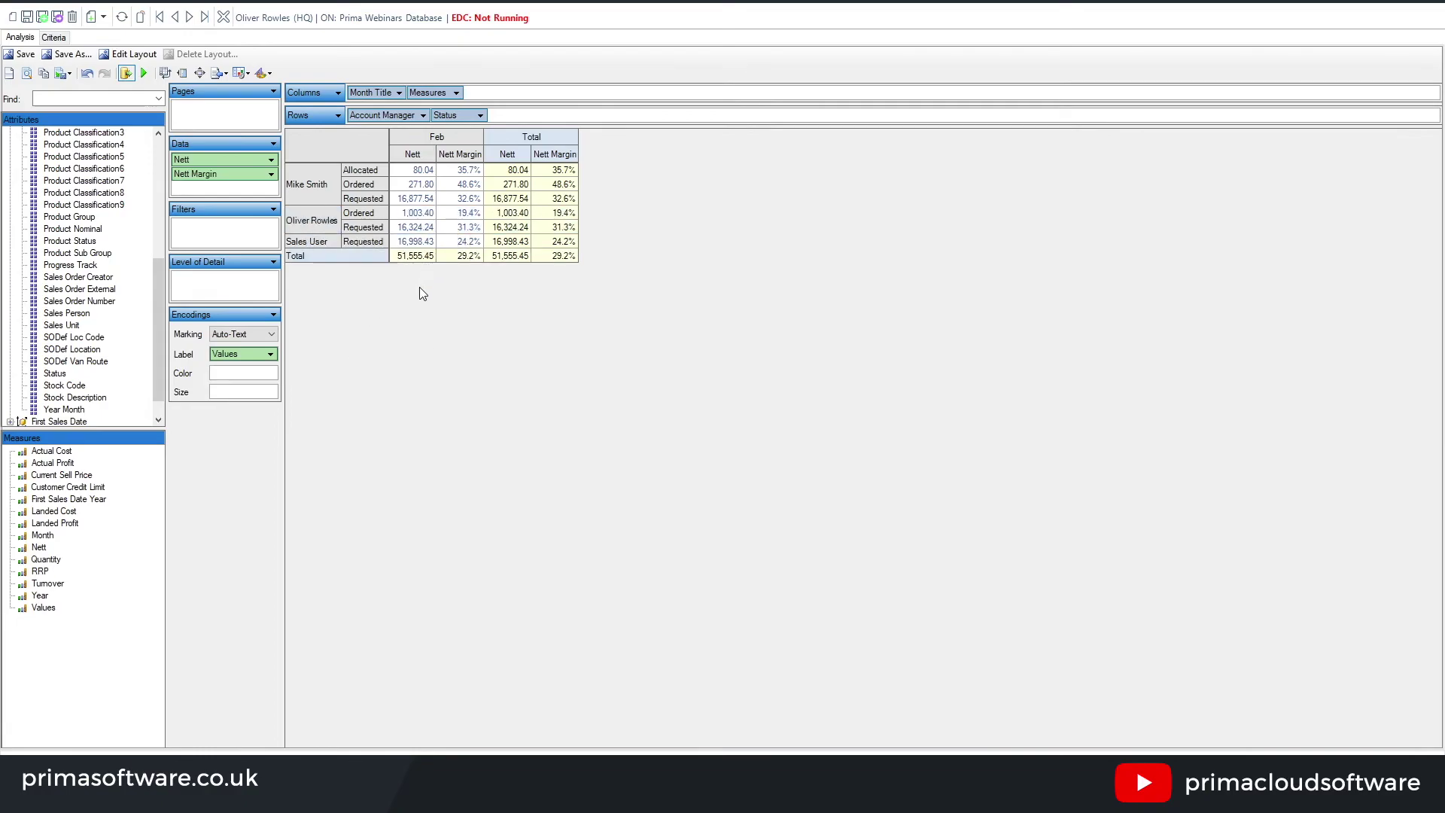
- Clear all row fields from the analysis and add the Quantity measure below Nett Margin in the data fields
drag(404, 131, 379, 72)
drag(390, 175, 387, 177)
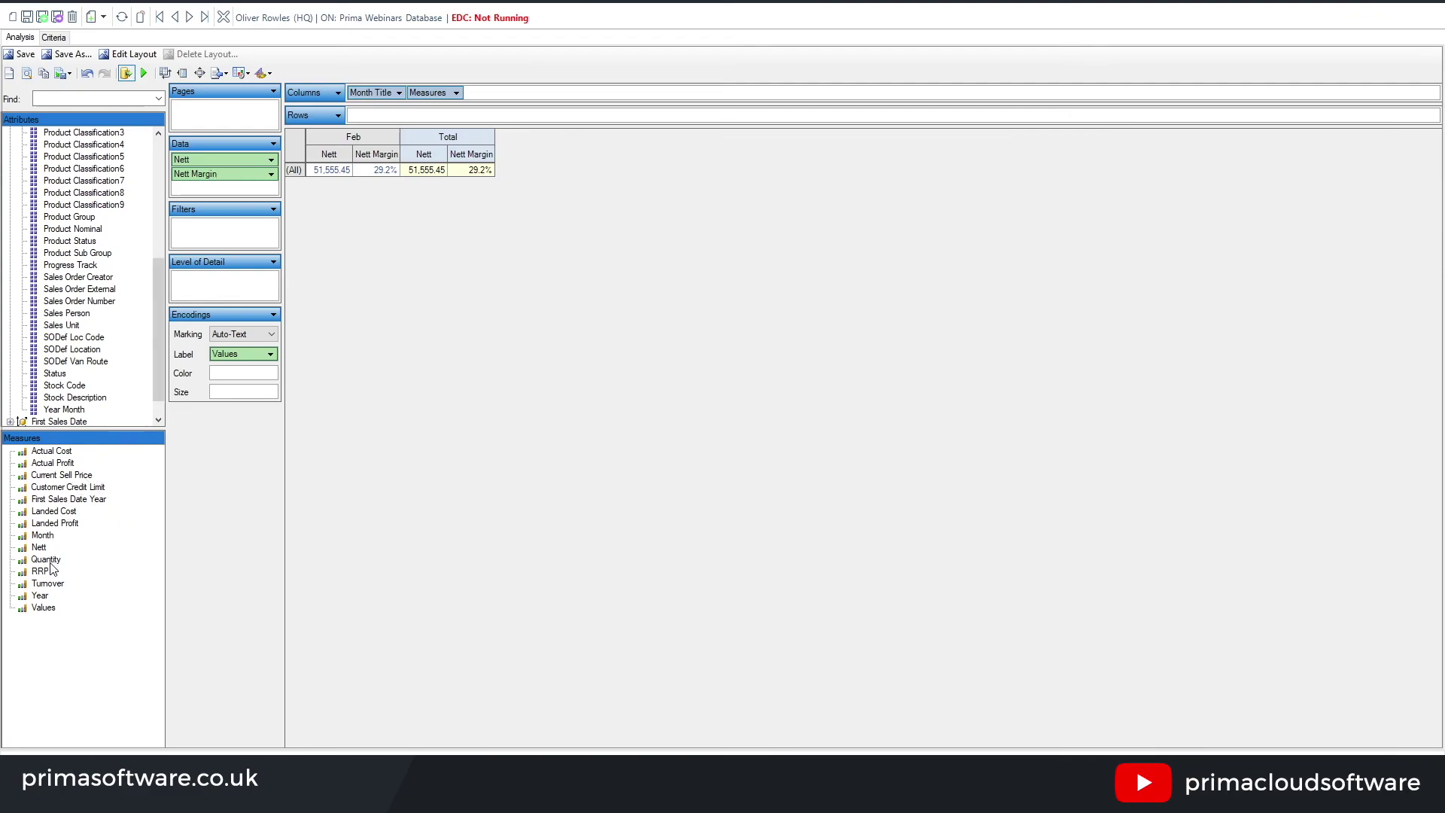
drag(49, 563, 233, 194)
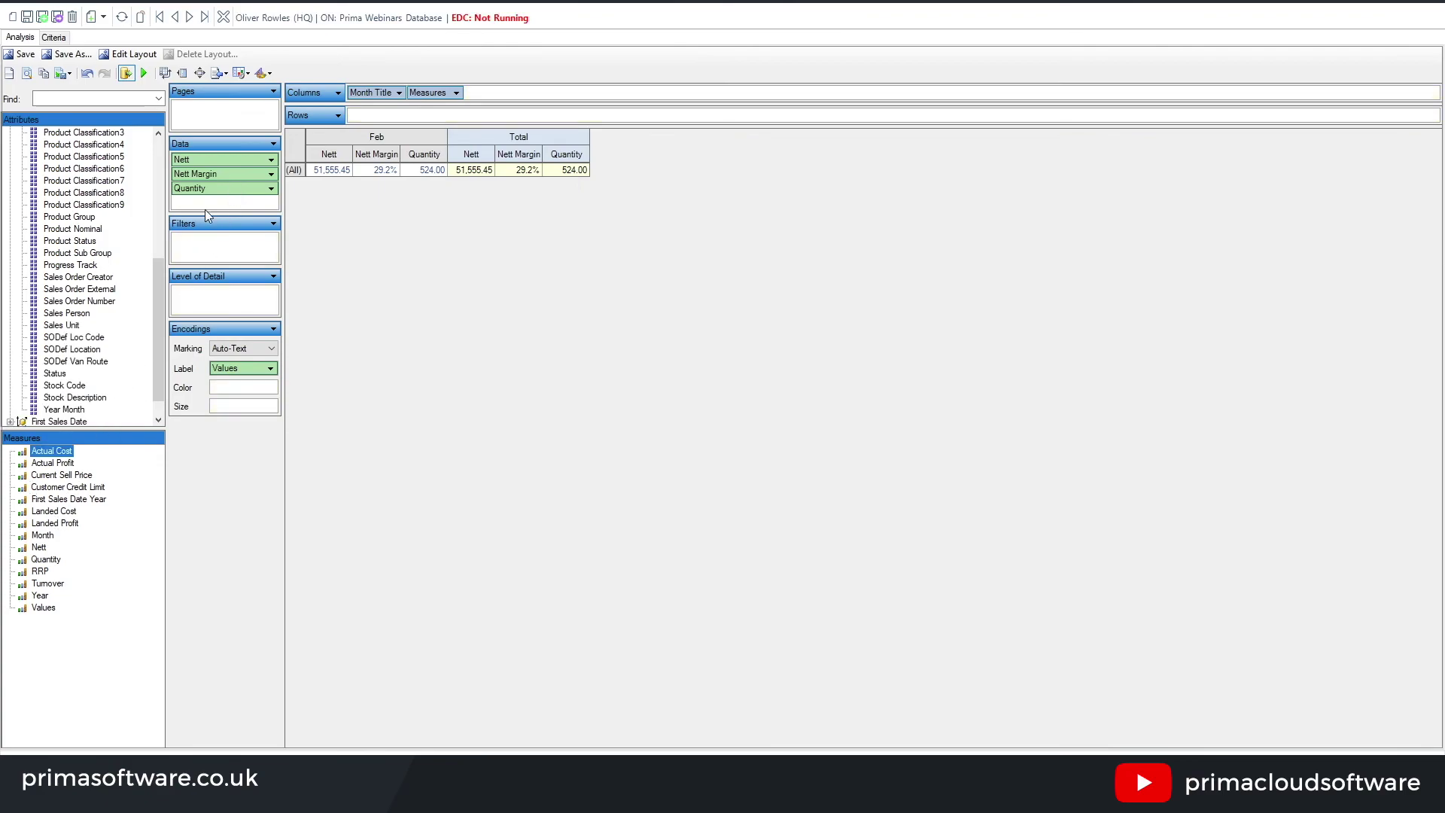